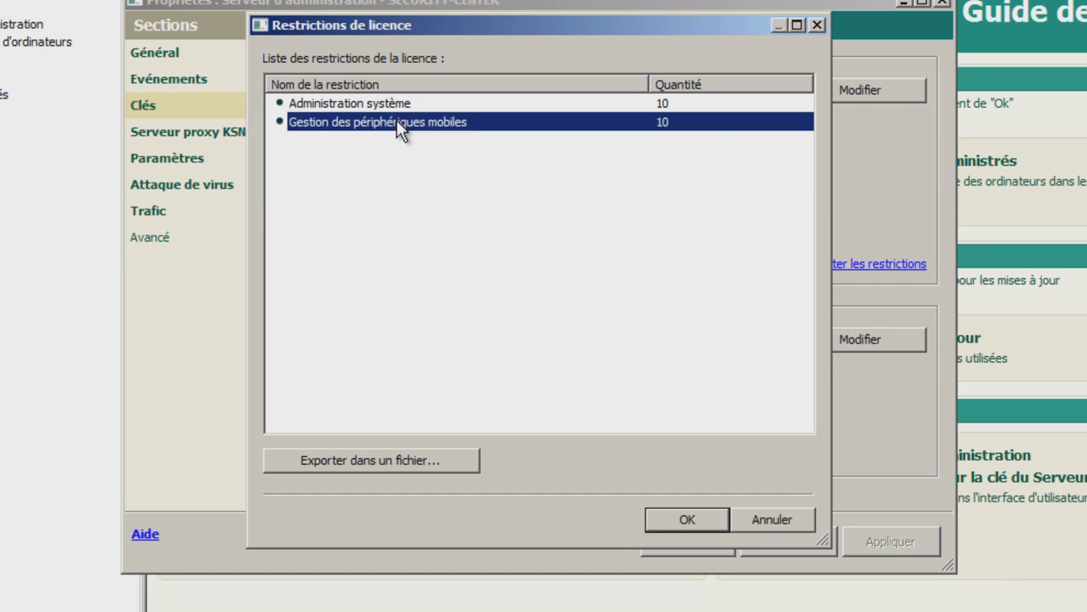
- Close the licence restrictions list and the Administration Server properties
left_click(687, 519)
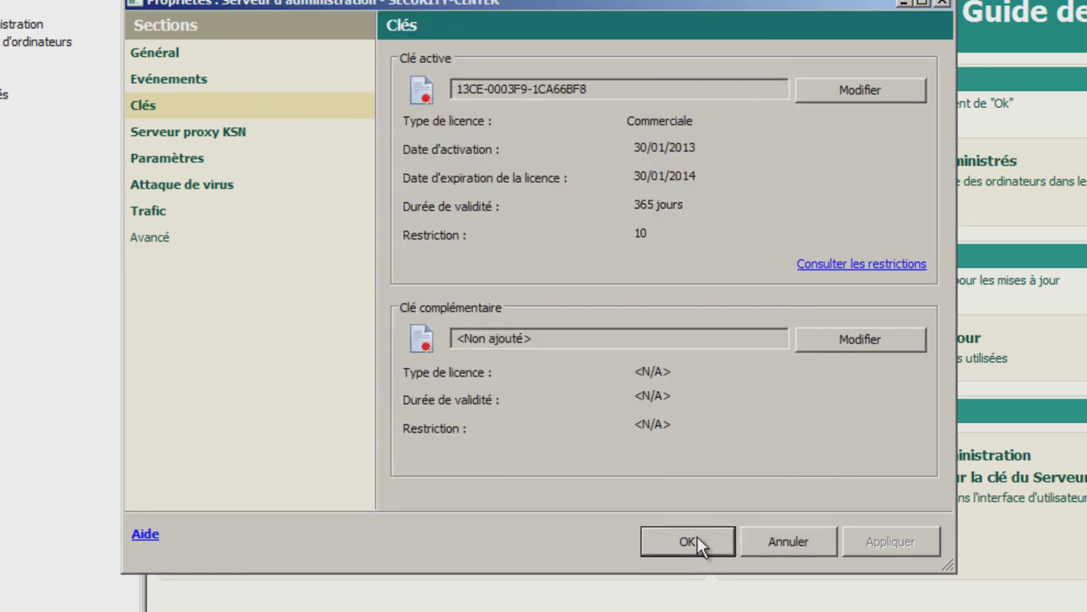
left_click(690, 542)
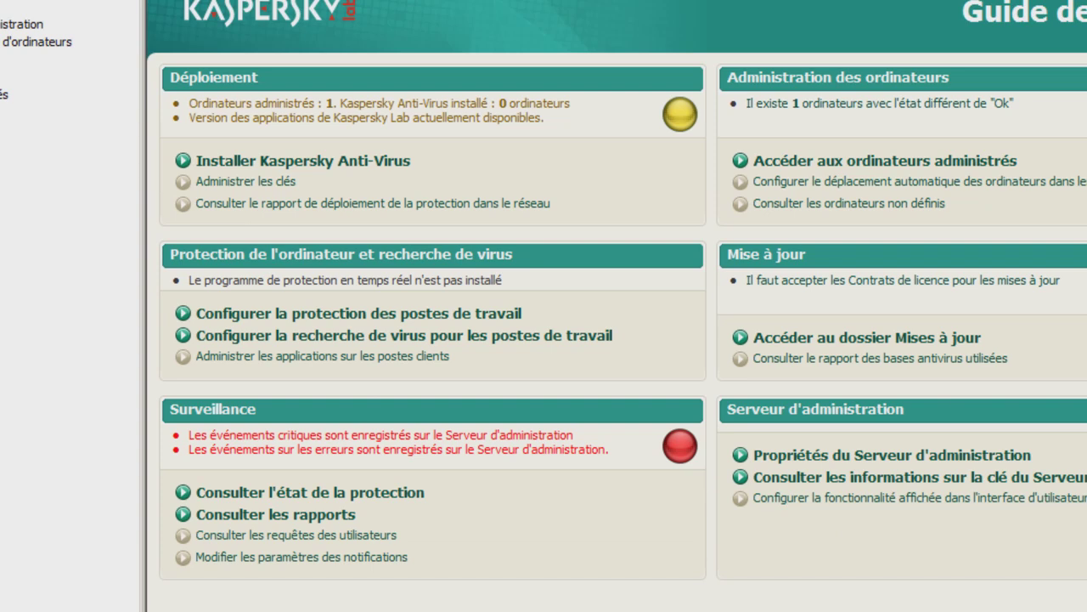
- Configure the interface to display mobile device administration (Afficher l'administration des périphériques mobiles) and apply the configuration
left_click(858, 502)
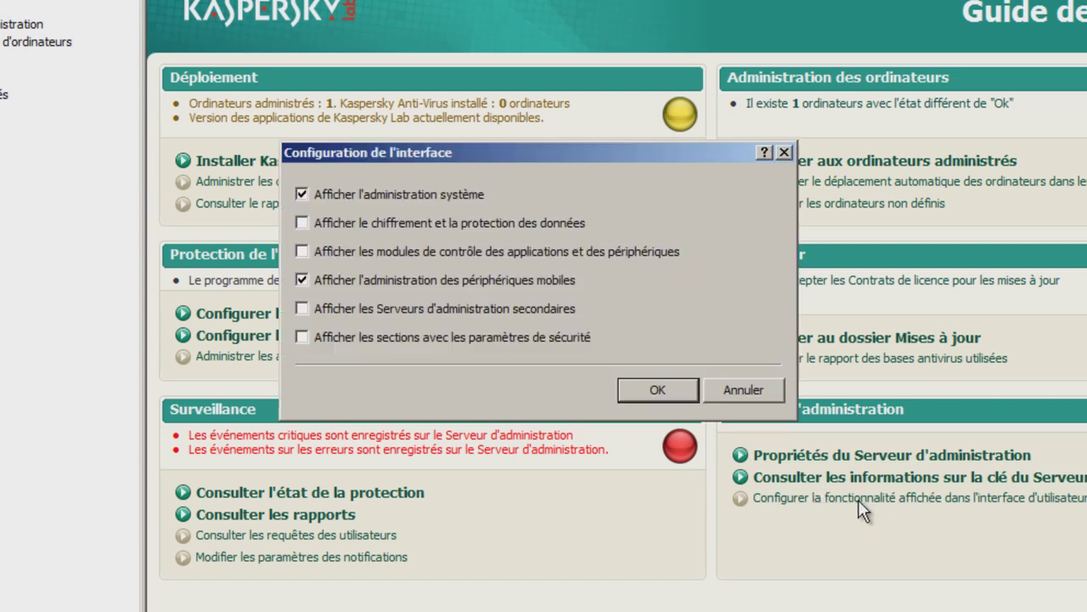
left_click(354, 279)
left_click(354, 278)
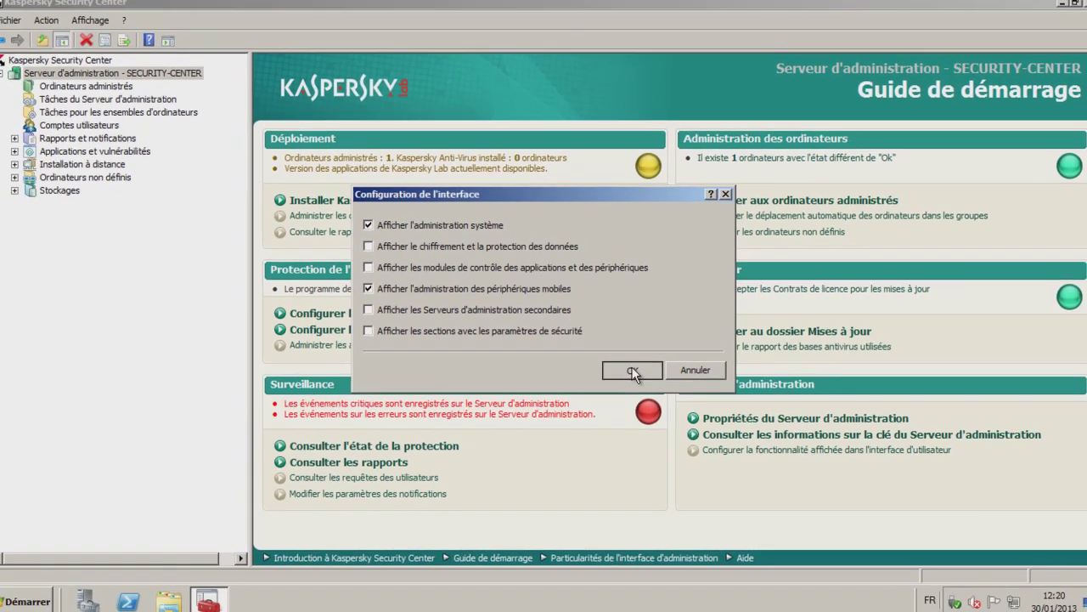
left_click(633, 371)
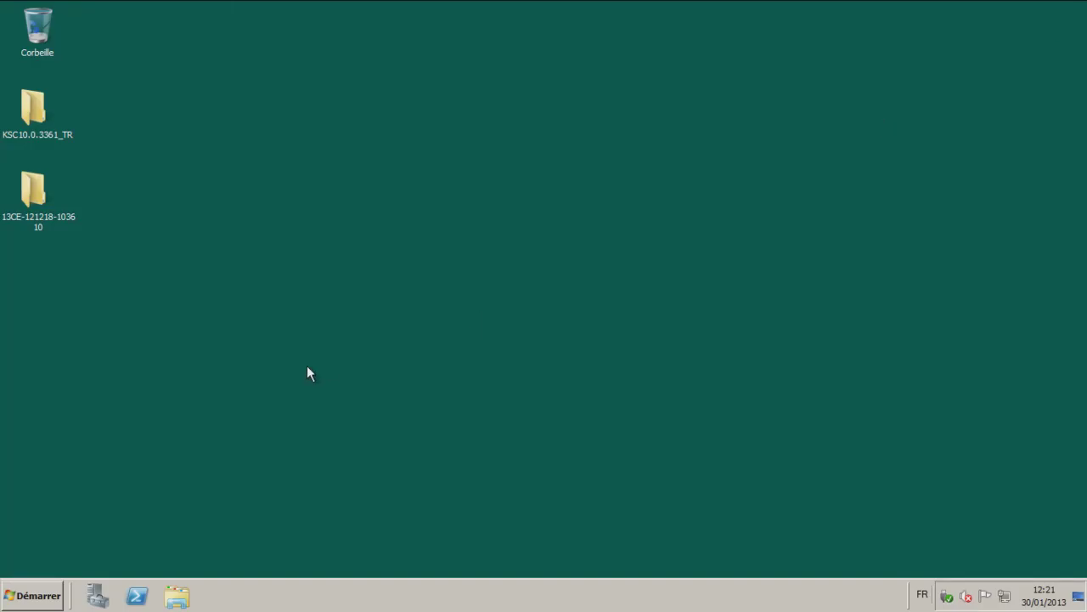
- Relaunch Kaspersky Security Center and open the mobile device servers list under Périphériques mobiles
left_click(50, 596)
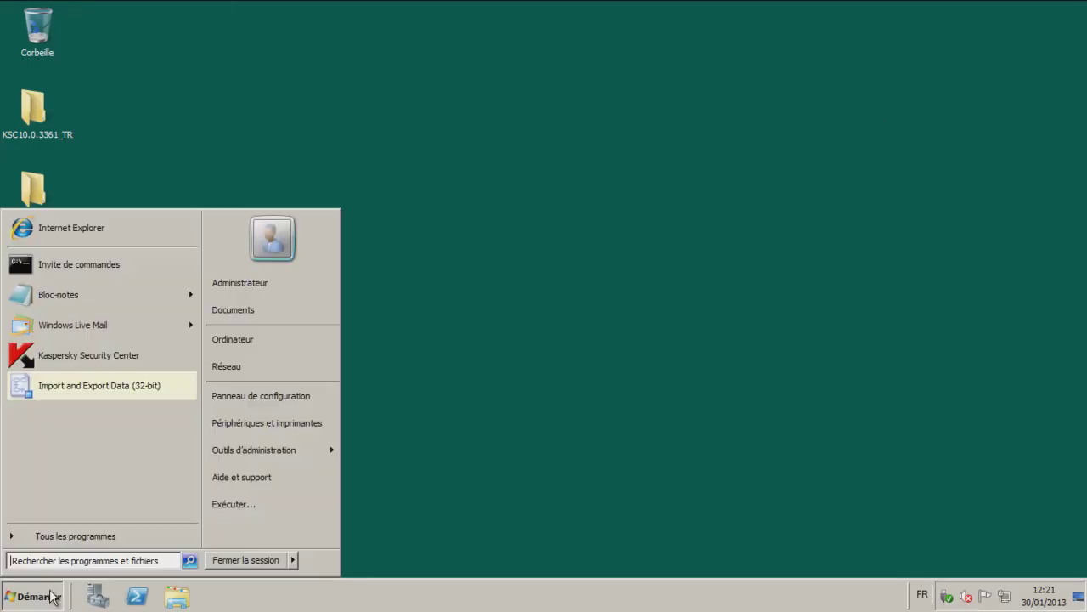
left_click(75, 355)
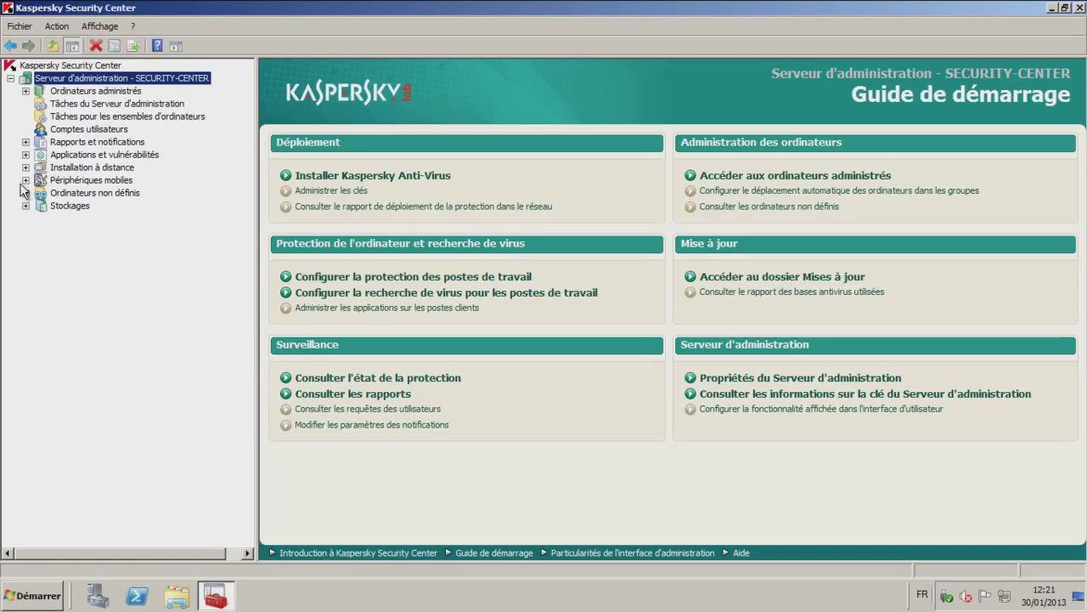
left_click(26, 180)
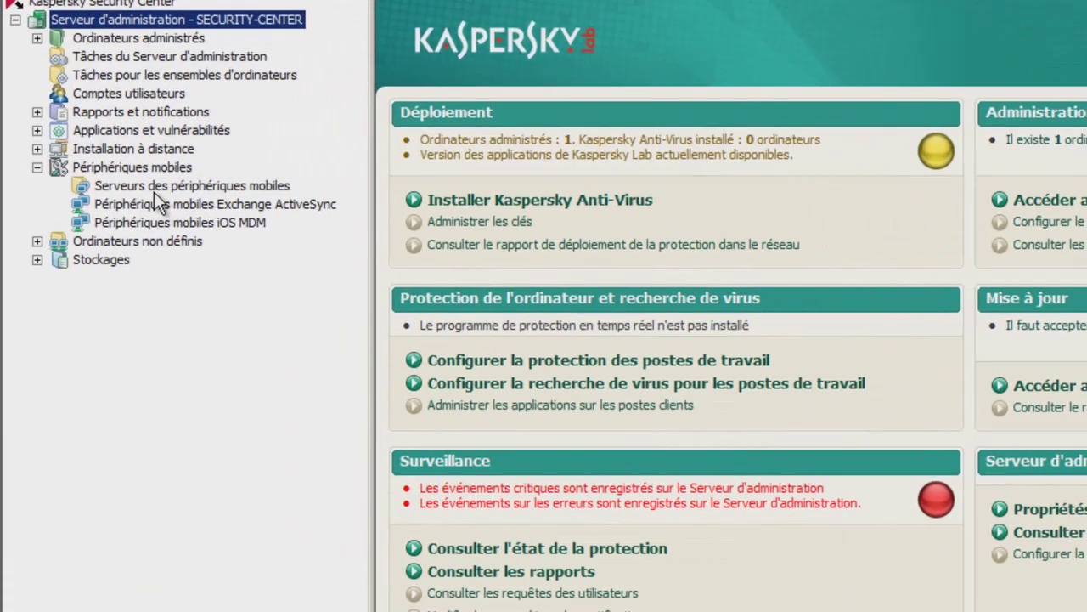
left_click(115, 170)
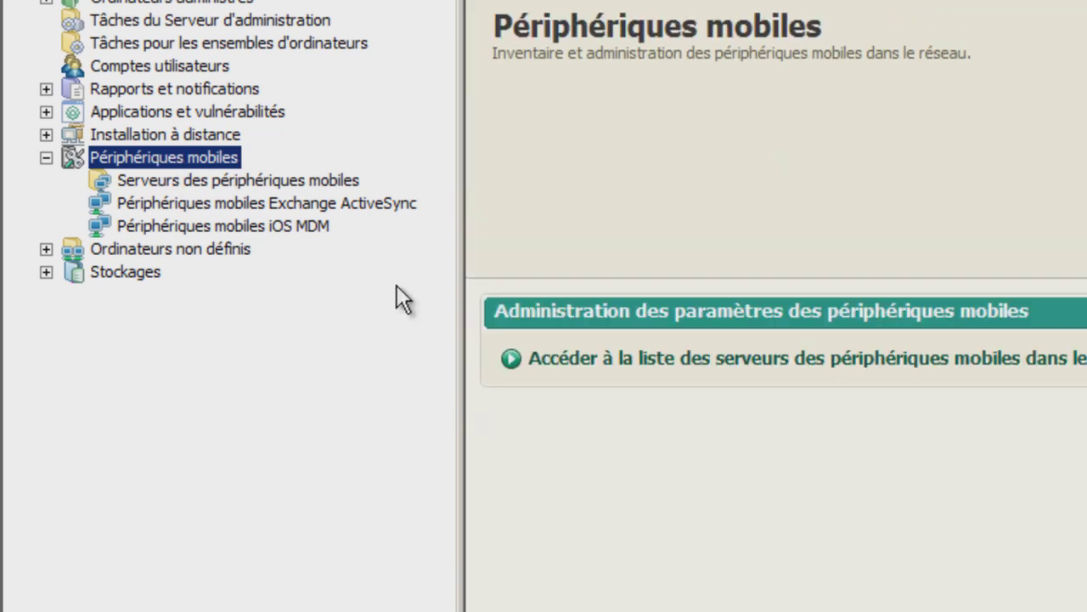
left_click(247, 180)
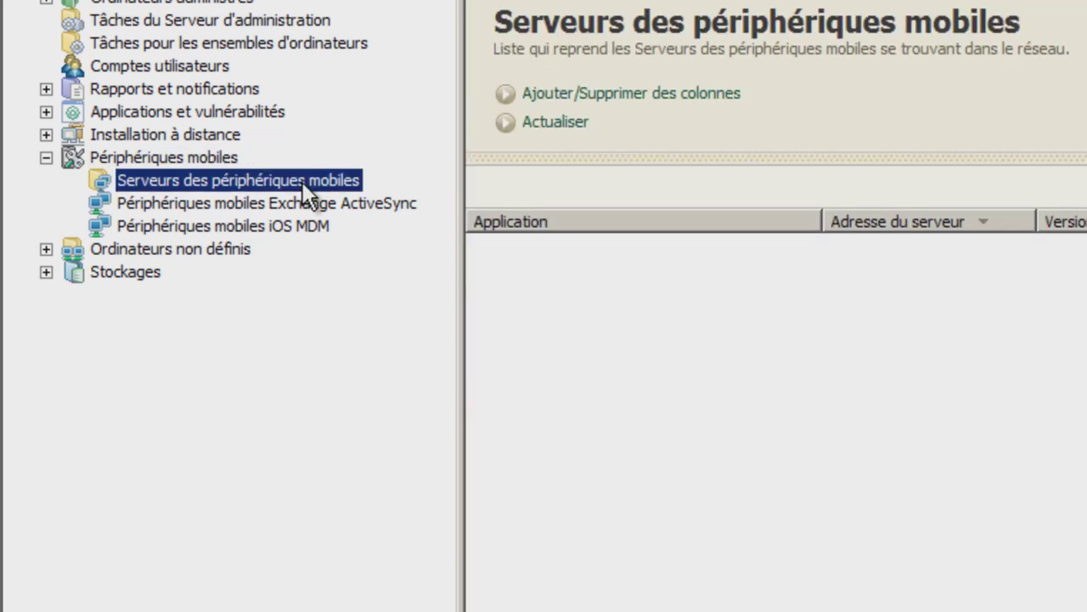
- Examine the installed application administration plugins in the Administration Server's advanced properties, including the iOS and Kaspersky Security 10 for Mobile plugins
right_click(140, 82)
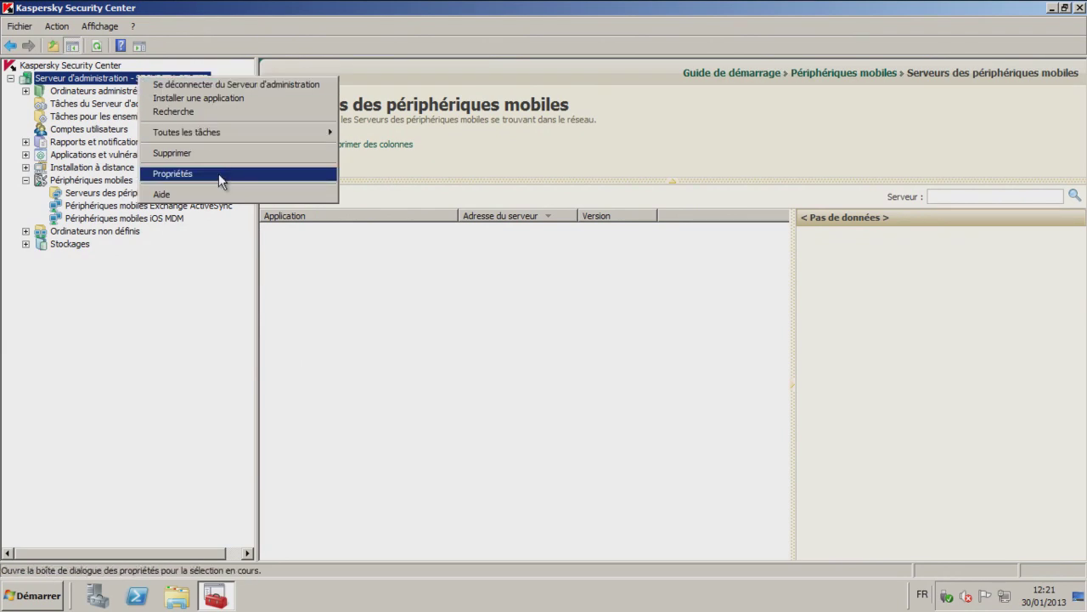
left_click(219, 174)
left_click(267, 263)
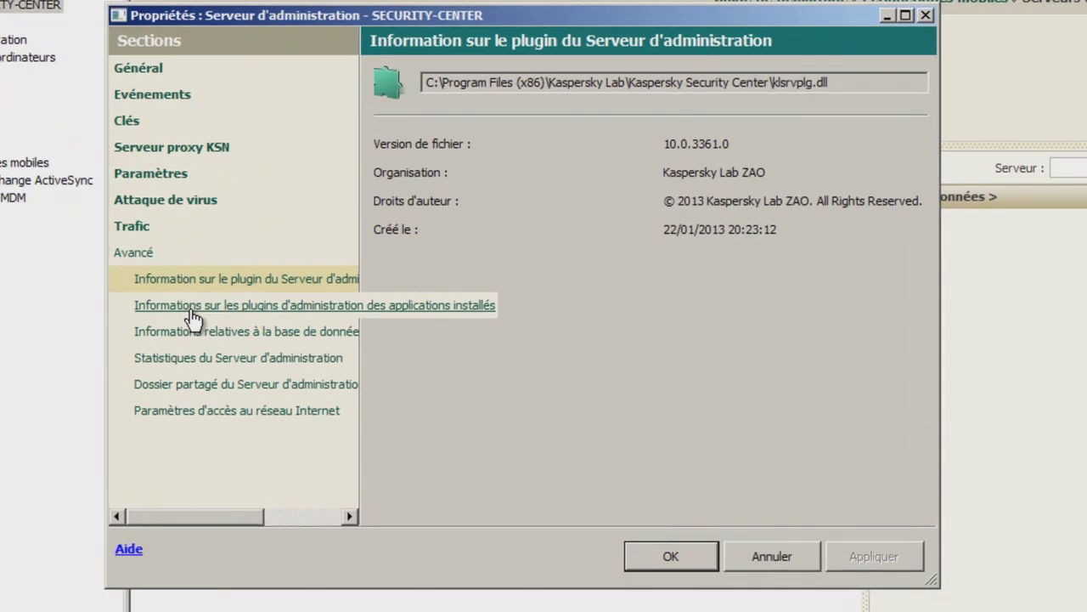
left_click(302, 299)
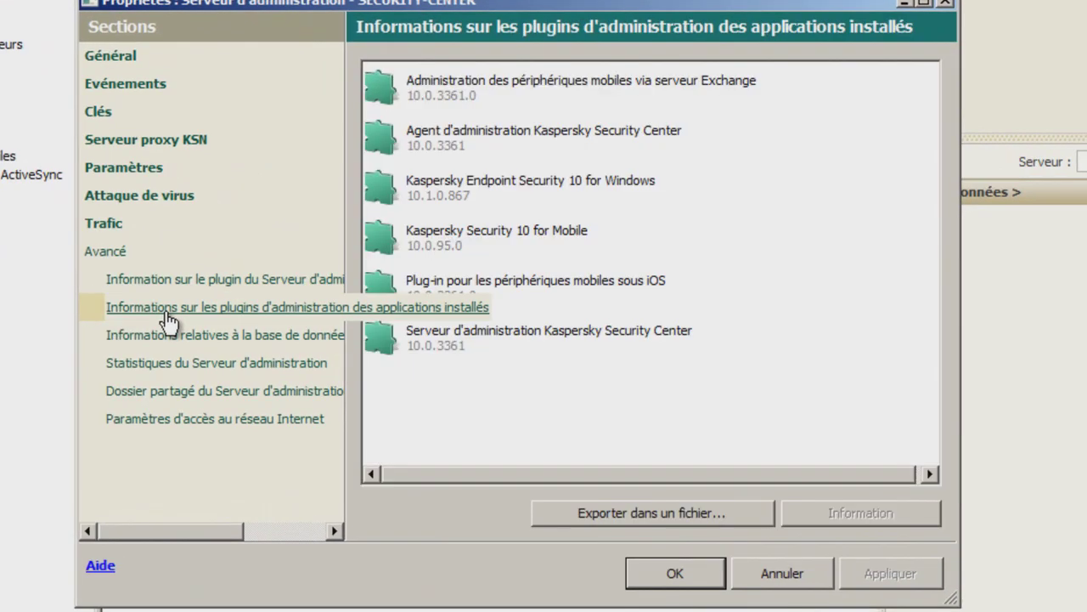
left_click(474, 288)
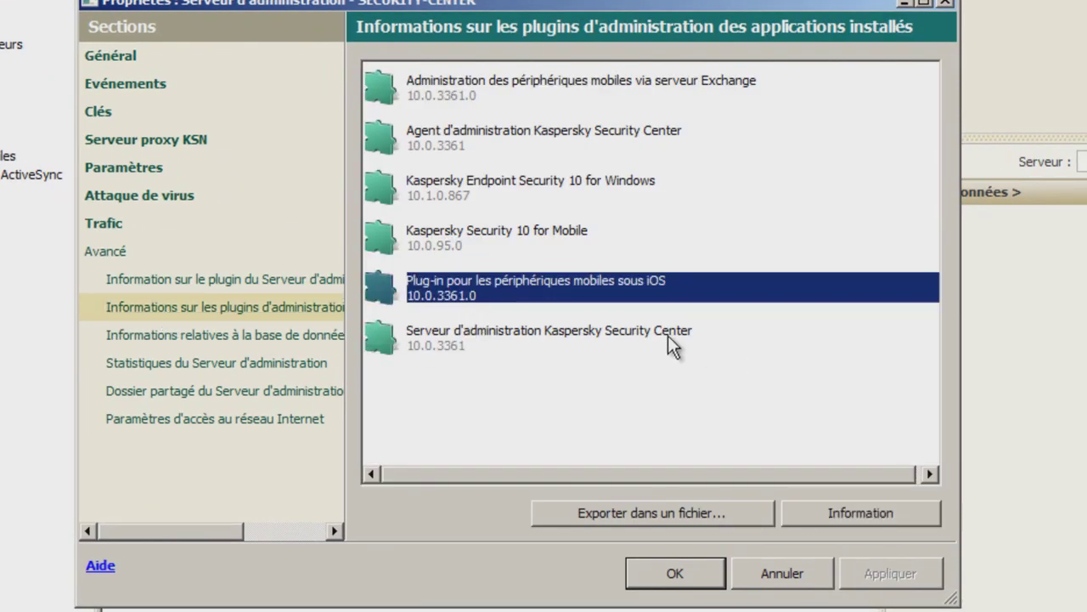
key("Up")
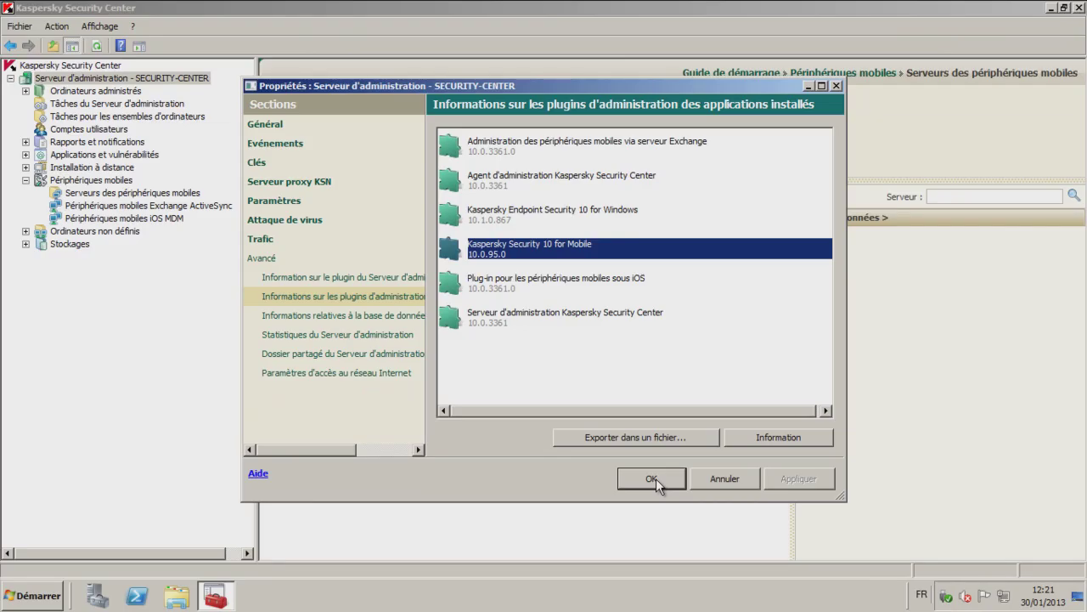
left_click(653, 478)
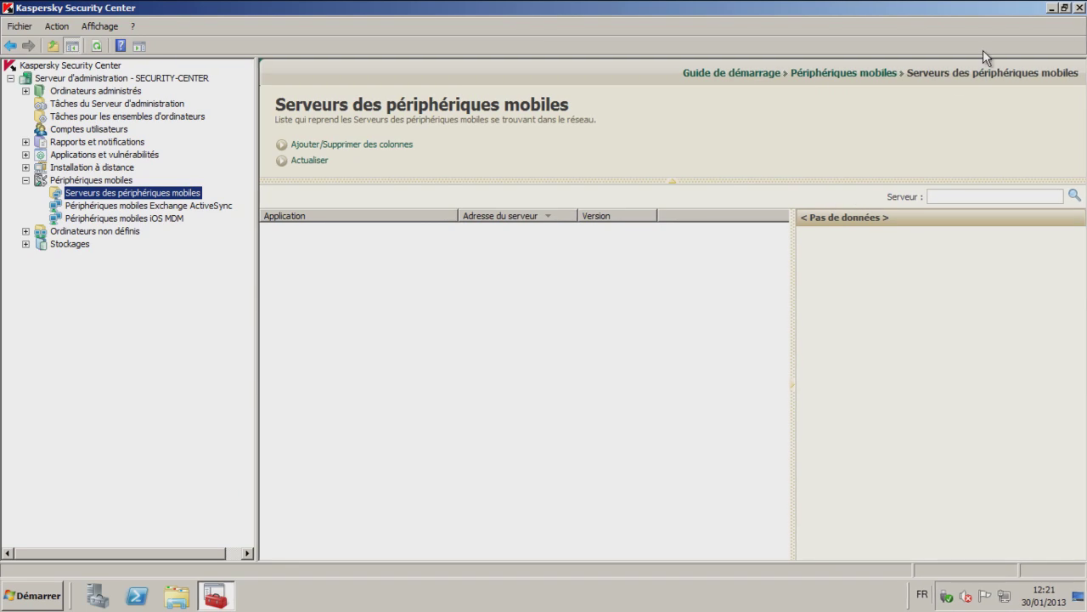
- Switch to Windows Explorer, look through the desktop folder KSC10.0.3361_TR\Server\Plugins for the plugin installers, and close the window
left_click(177, 598)
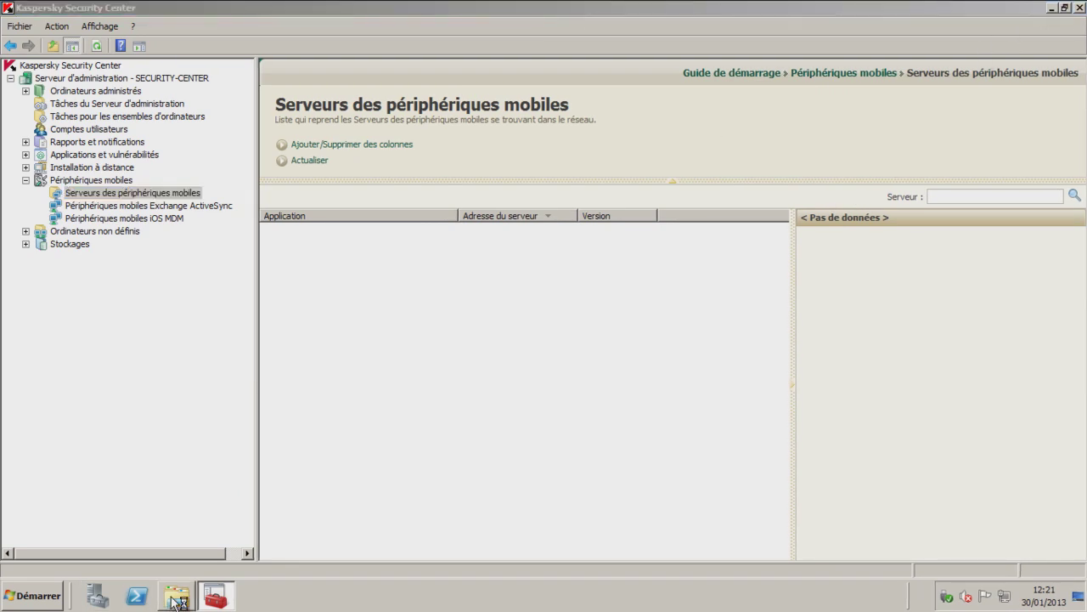
left_click(278, 164)
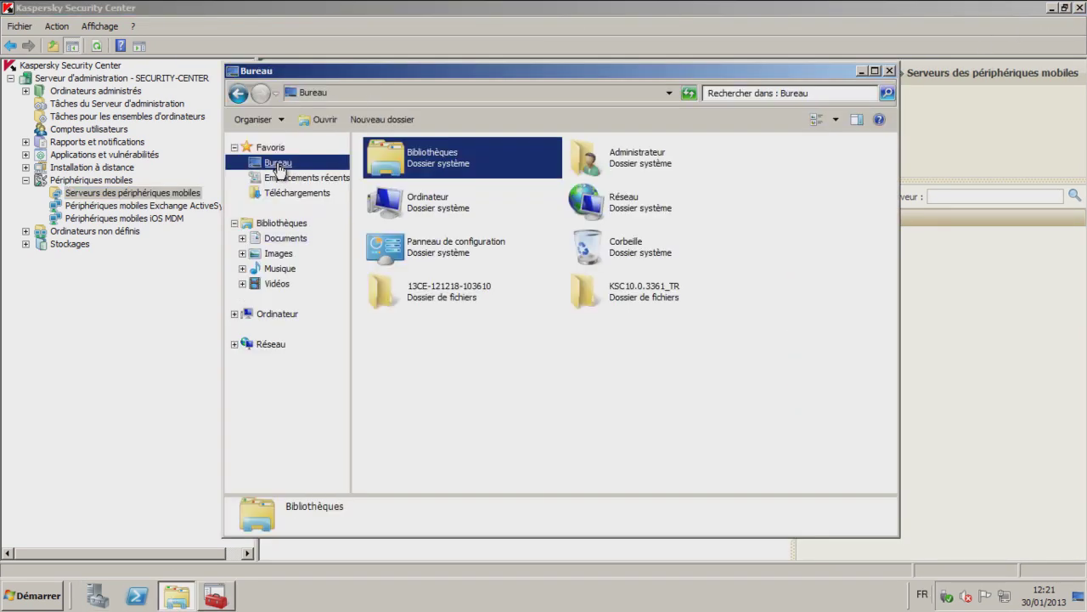
double_click(601, 300)
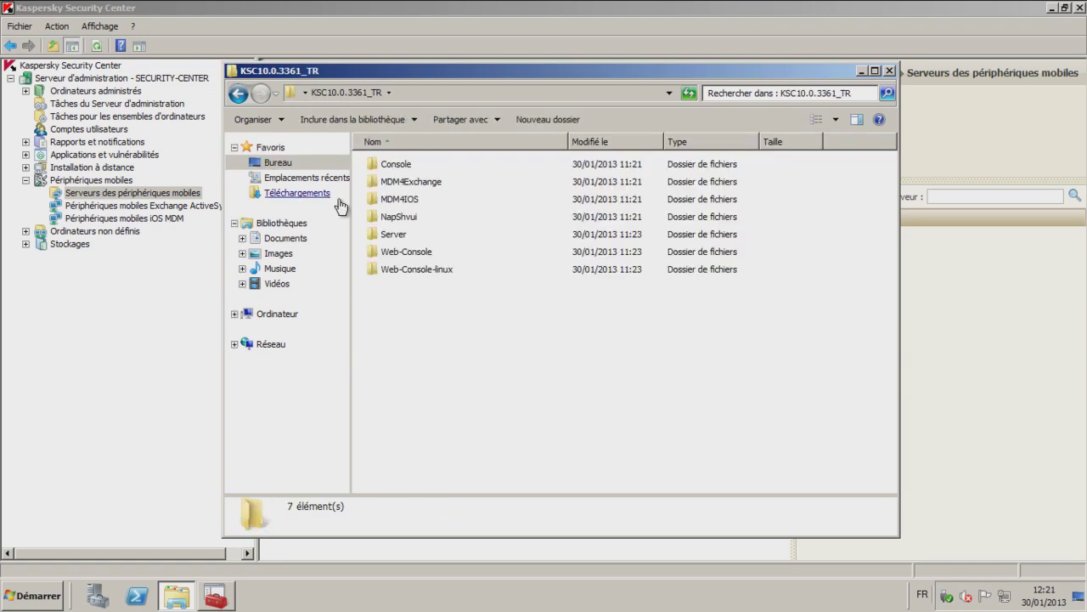
double_click(403, 236)
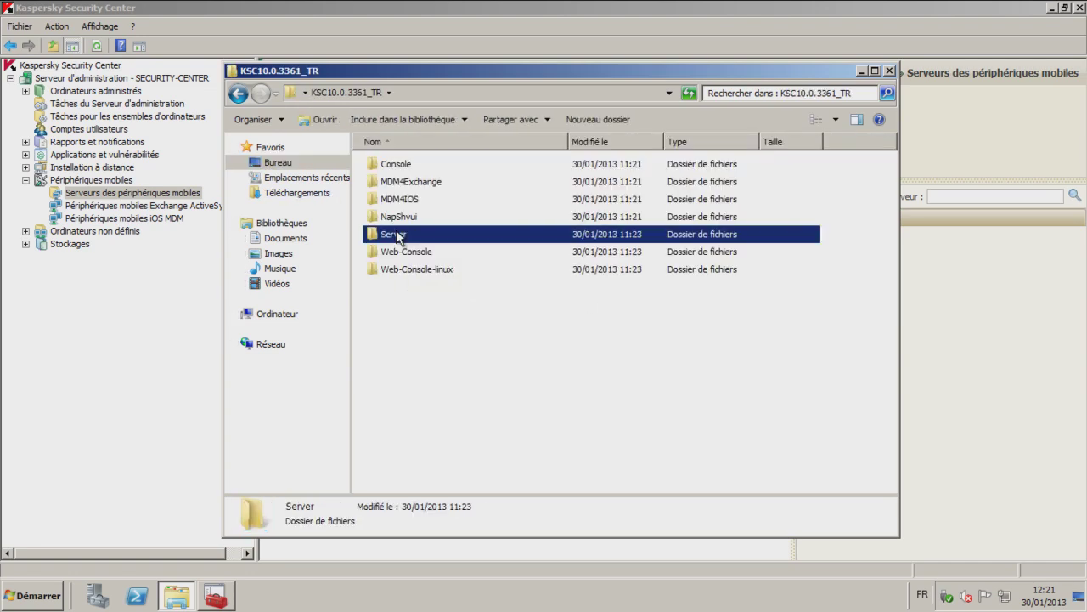
double_click(397, 216)
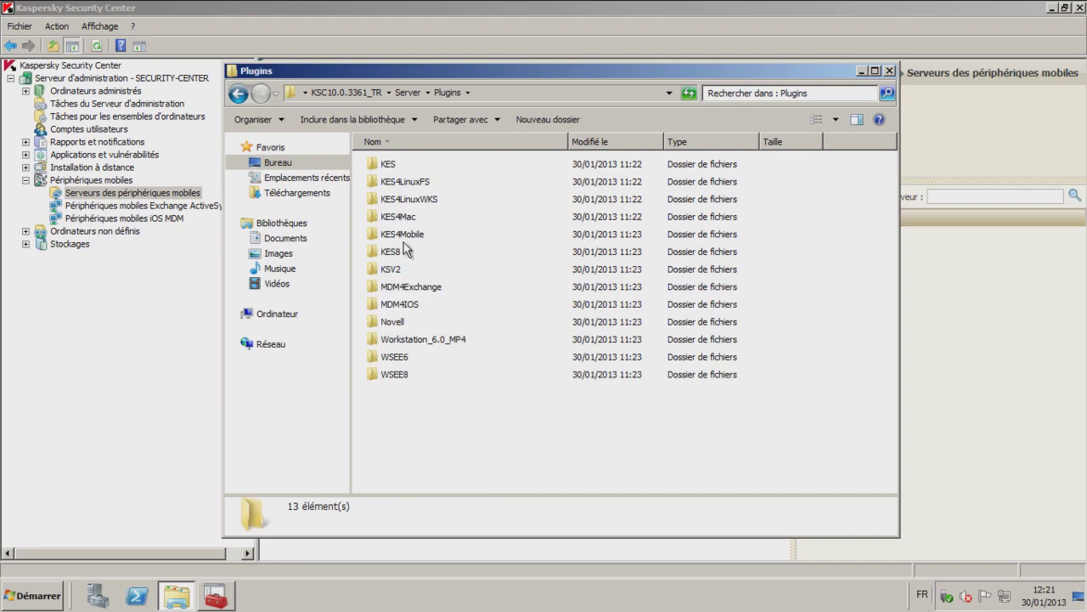
left_click(889, 70)
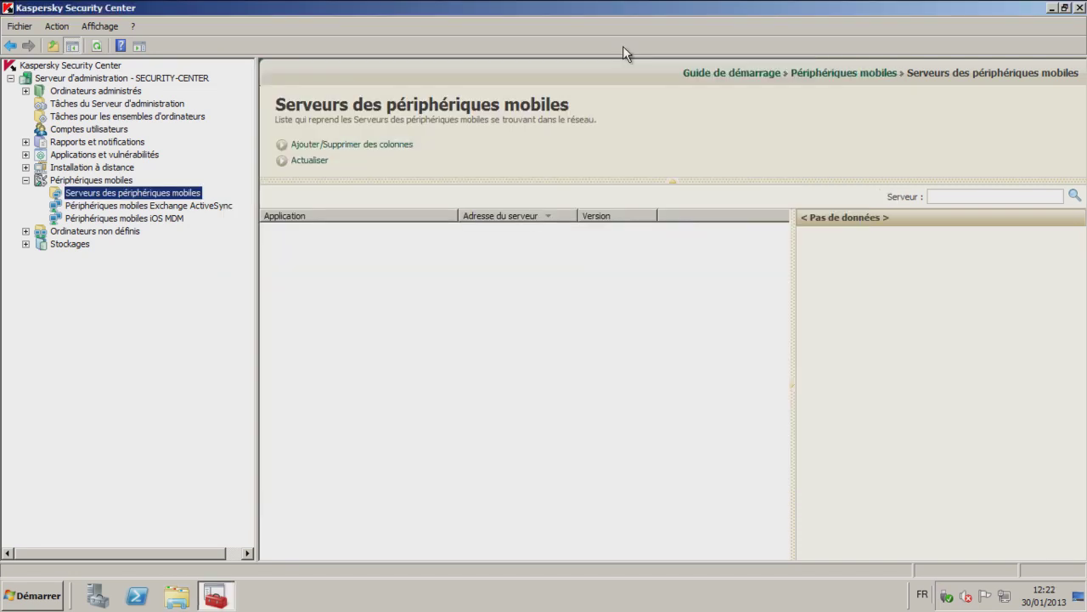
- Expand Stockages and Installation à distance, and select the Agent d'administration Kaspersky Security Center package in Paquets d'installation
left_click(89, 79)
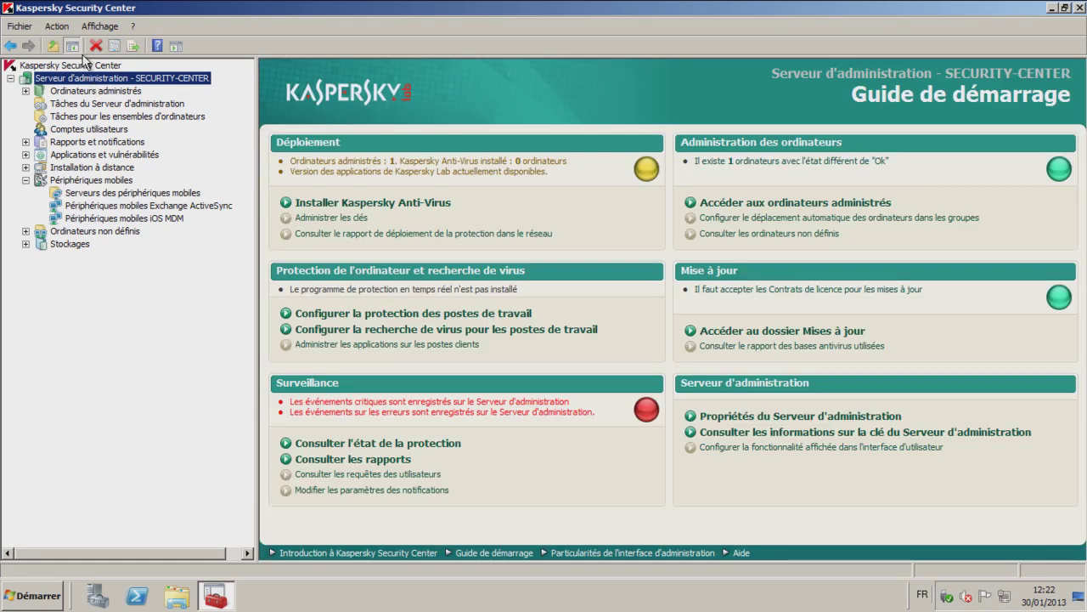
left_click(26, 244)
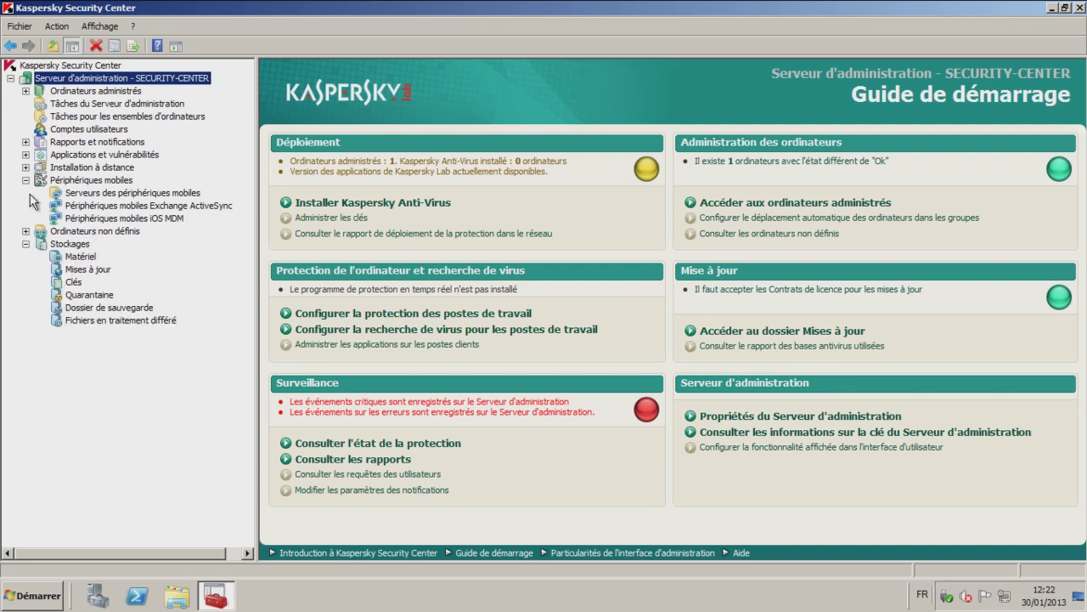
left_click(25, 168)
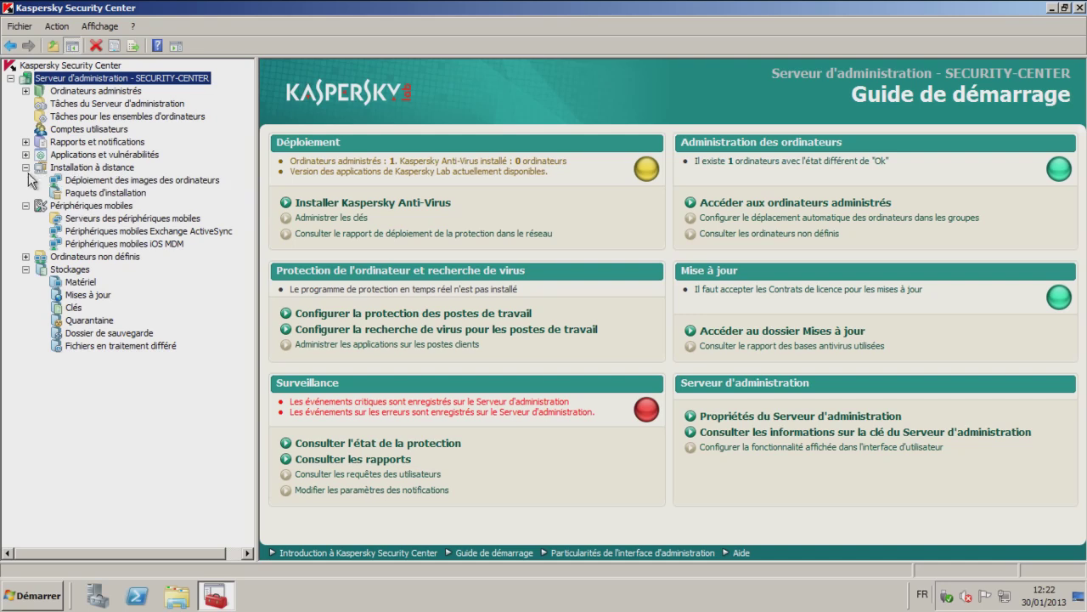
left_click(93, 193)
left_click(406, 316)
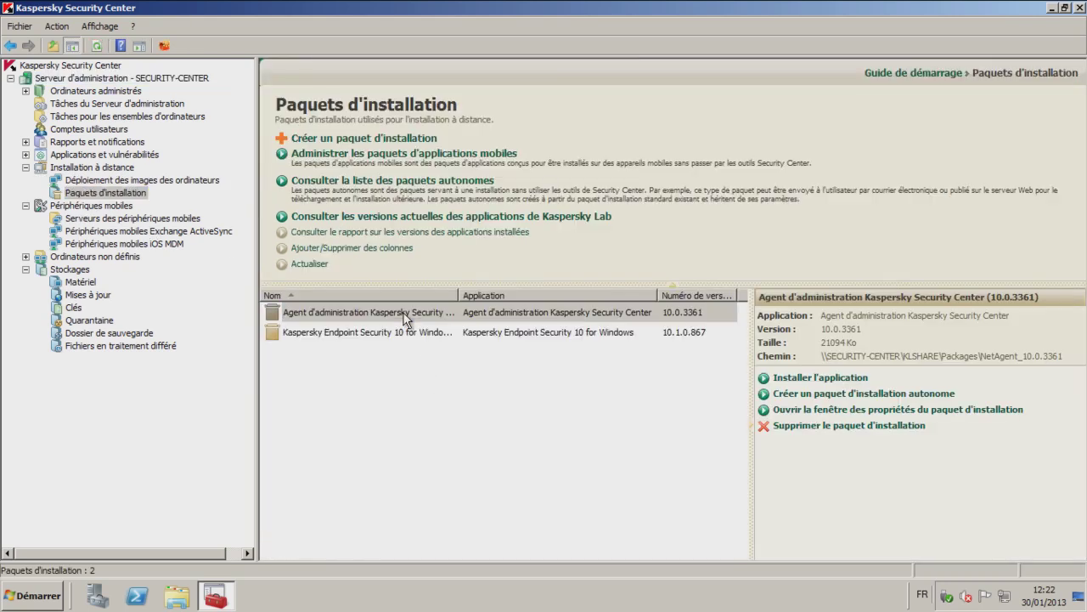
- Review the Administration Agent package's server address, SSL port, advanced settings and additional modules in its properties
double_click(430, 317)
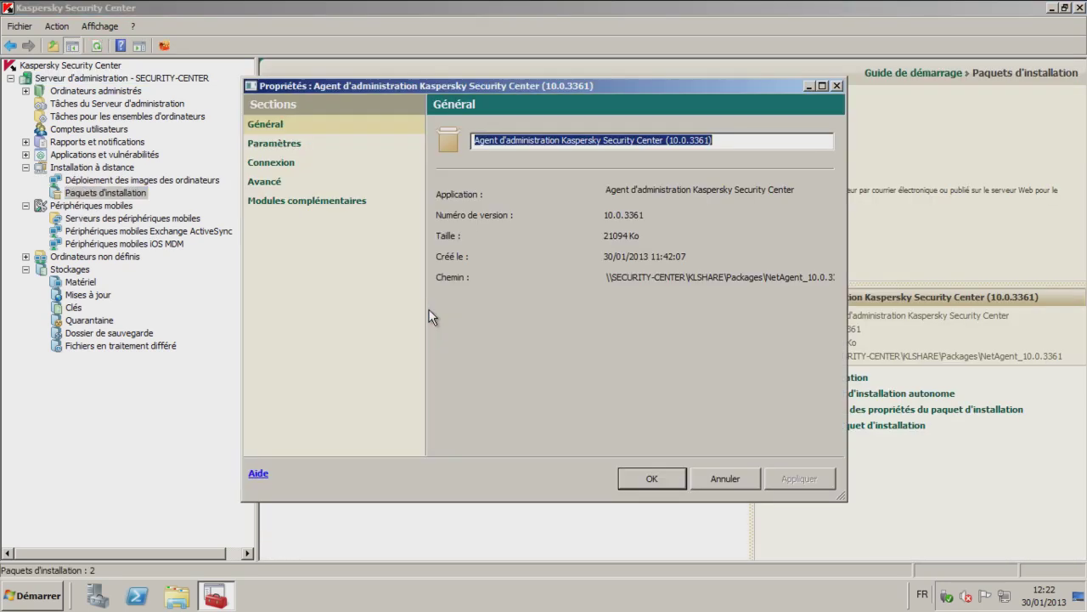
left_click(288, 145)
left_click(272, 164)
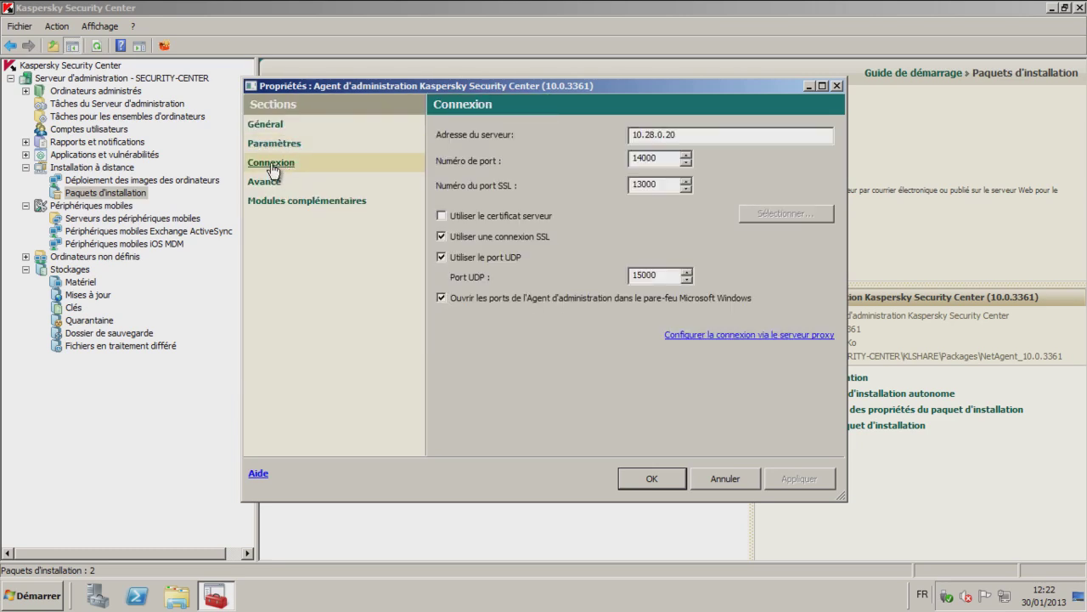
left_click_drag(713, 141, 598, 141)
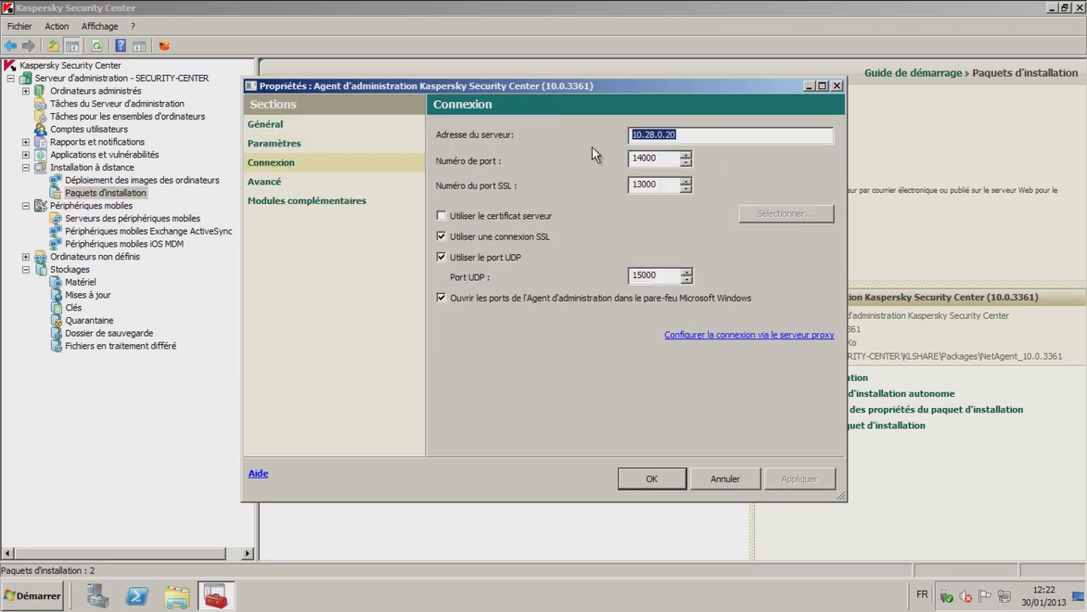
double_click(668, 185)
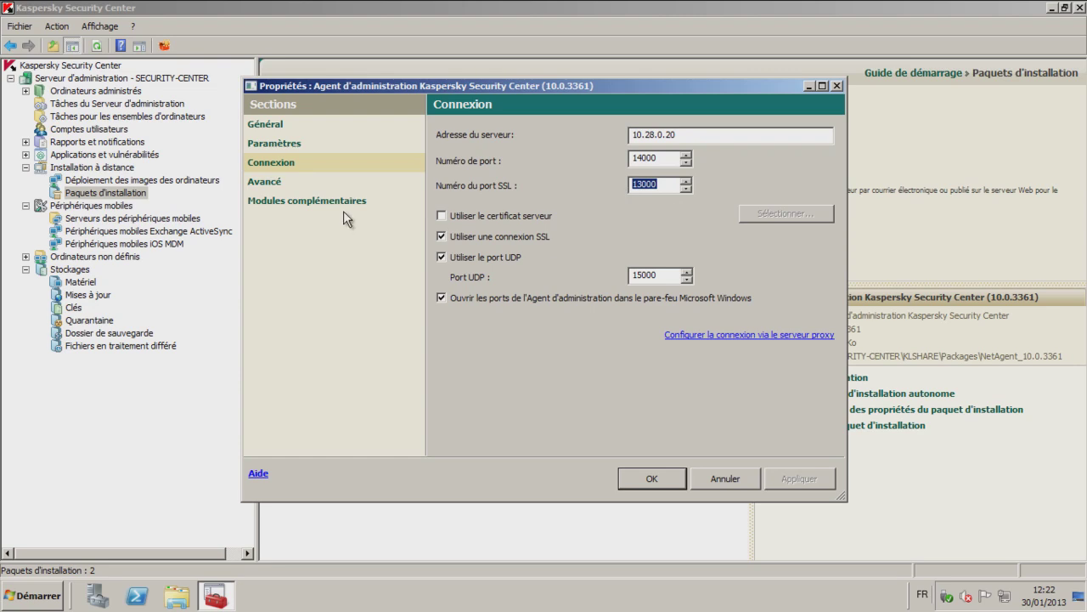
left_click(280, 183)
left_click(291, 201)
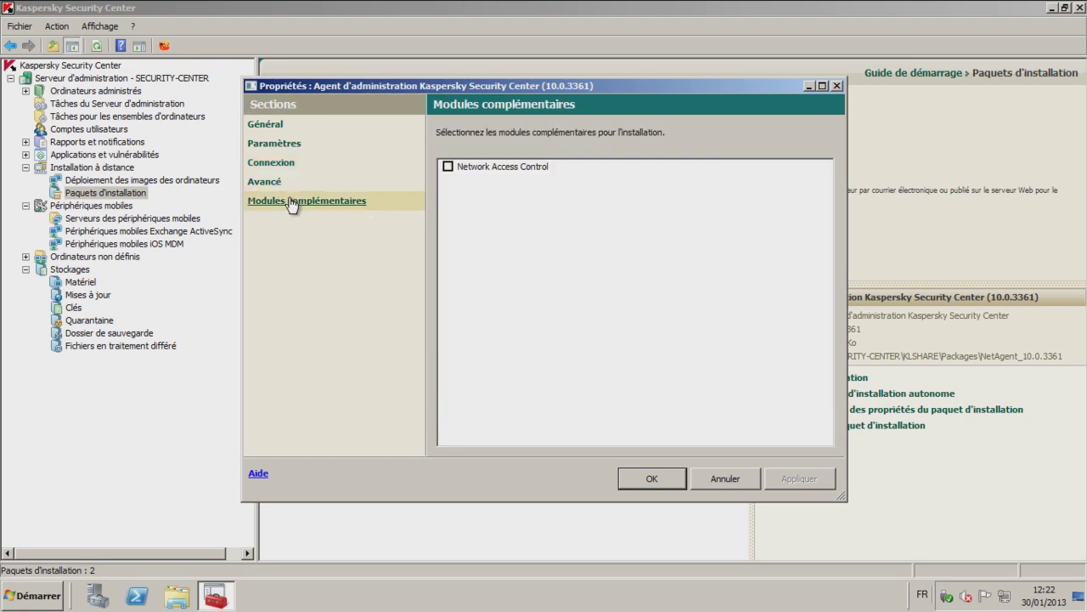
left_click(650, 478)
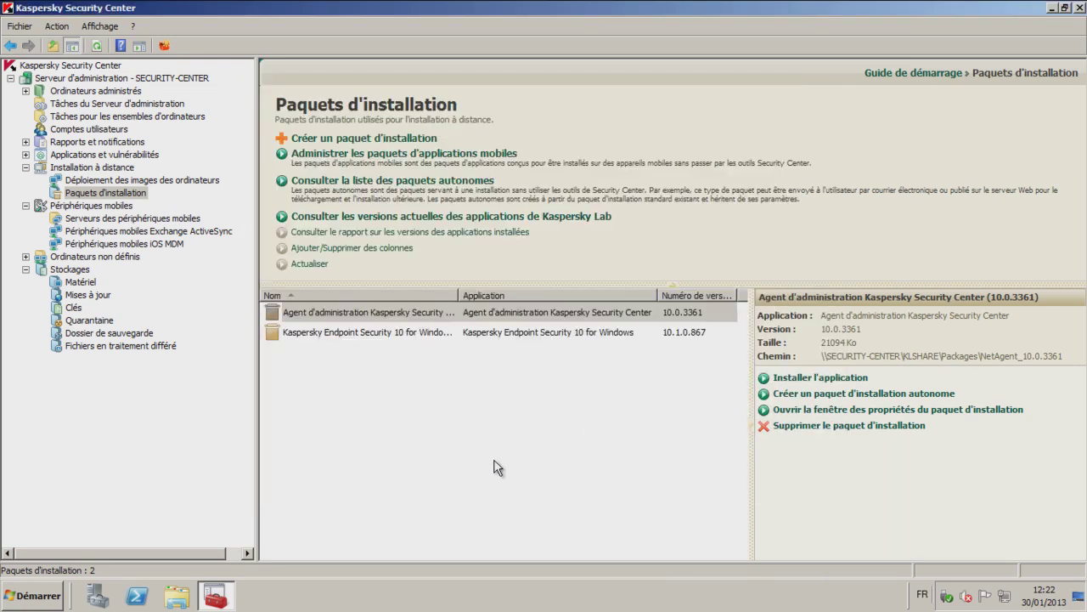
- Start a remote installation of the Administration Agent package, choosing the computer DC in the ABC group of Ordinateurs non définis
right_click(366, 314)
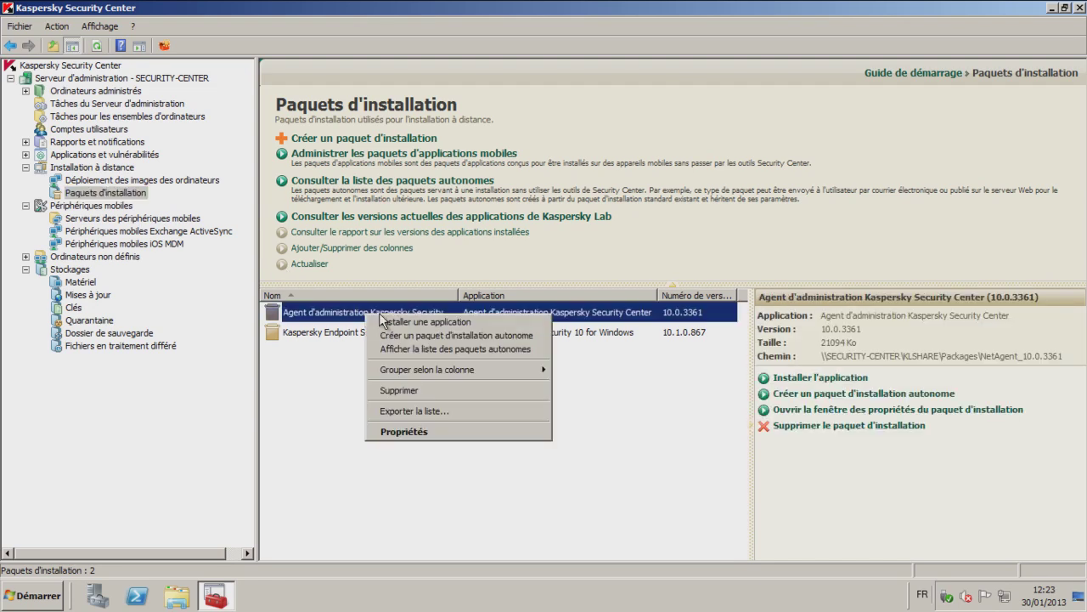
left_click(417, 323)
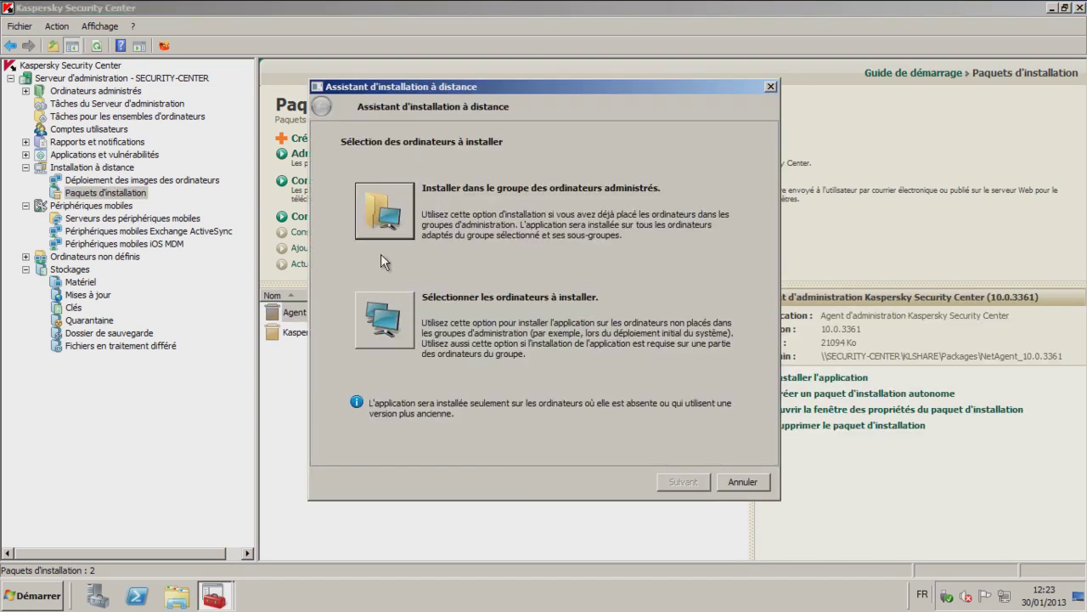
left_click(386, 321)
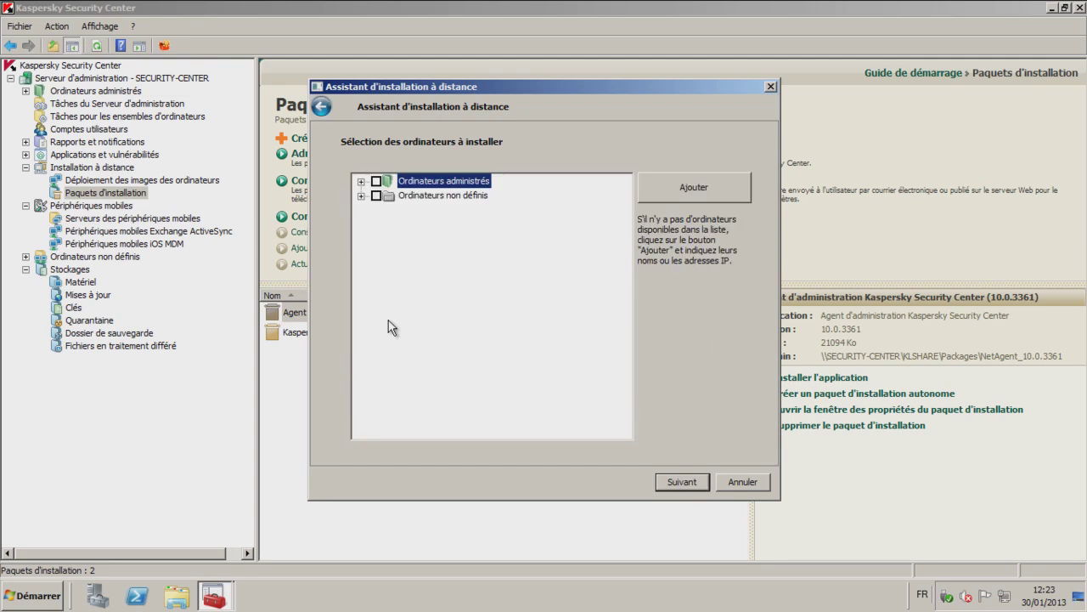
left_click(361, 195)
left_click(376, 211)
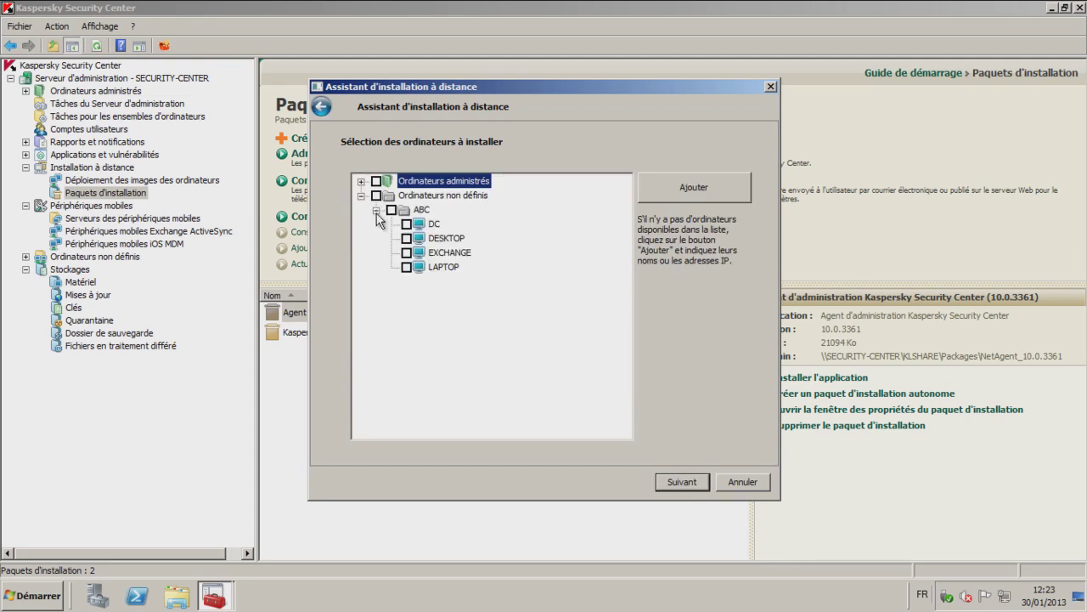
left_click(406, 224)
left_click(682, 481)
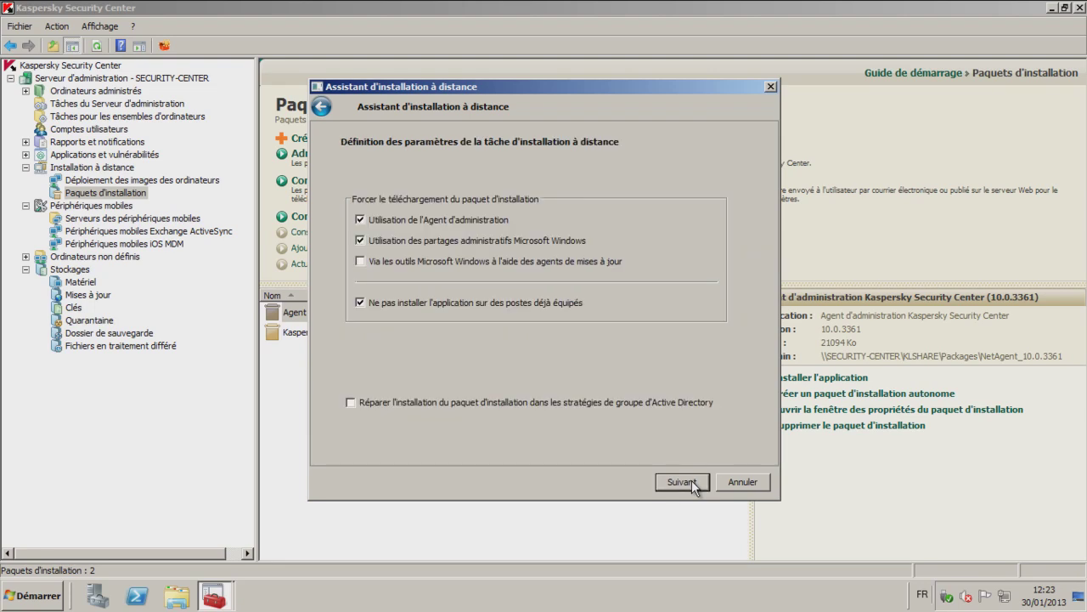
- Accept the default download settings, asking the user about restarts, and moving undefined computers to the Ordinateurs administrés group
left_click(692, 482)
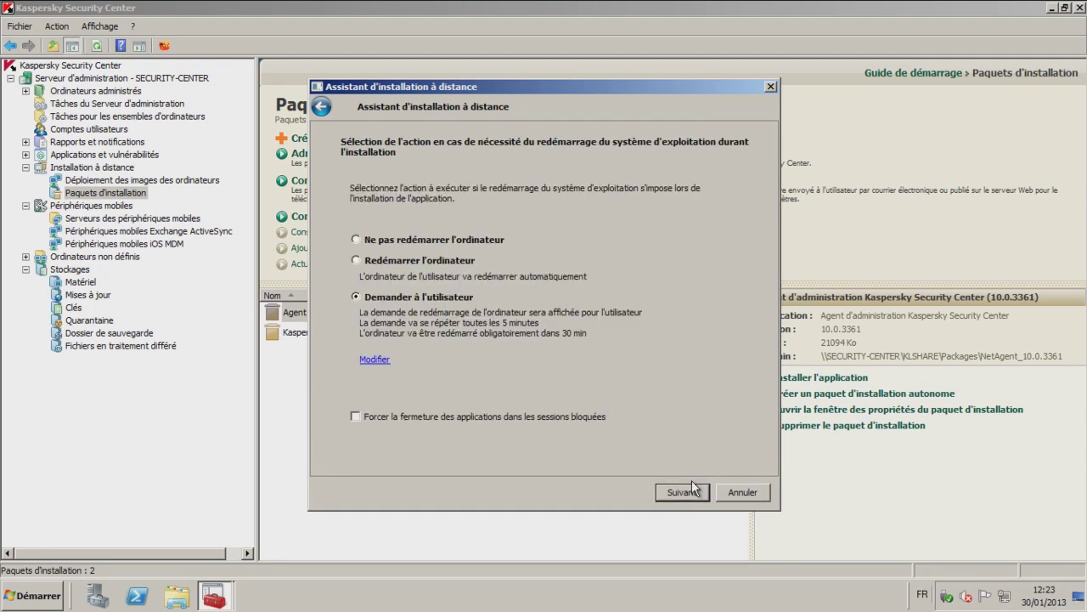
left_click(682, 492)
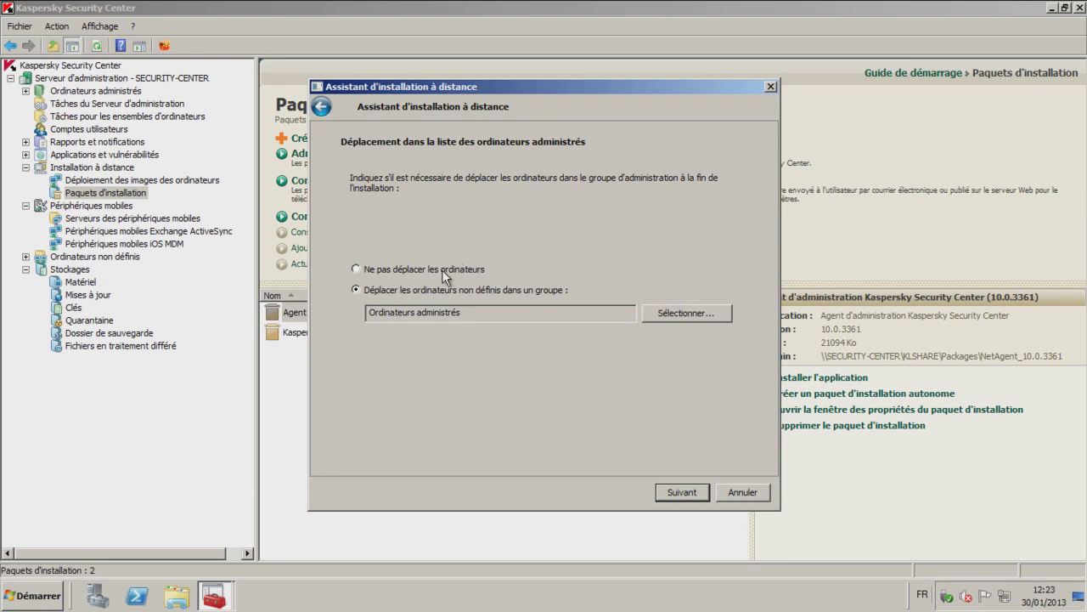
left_click(681, 492)
- Add the administrateur account for accessing the computers, entering and confirming its account password
left_click(699, 249)
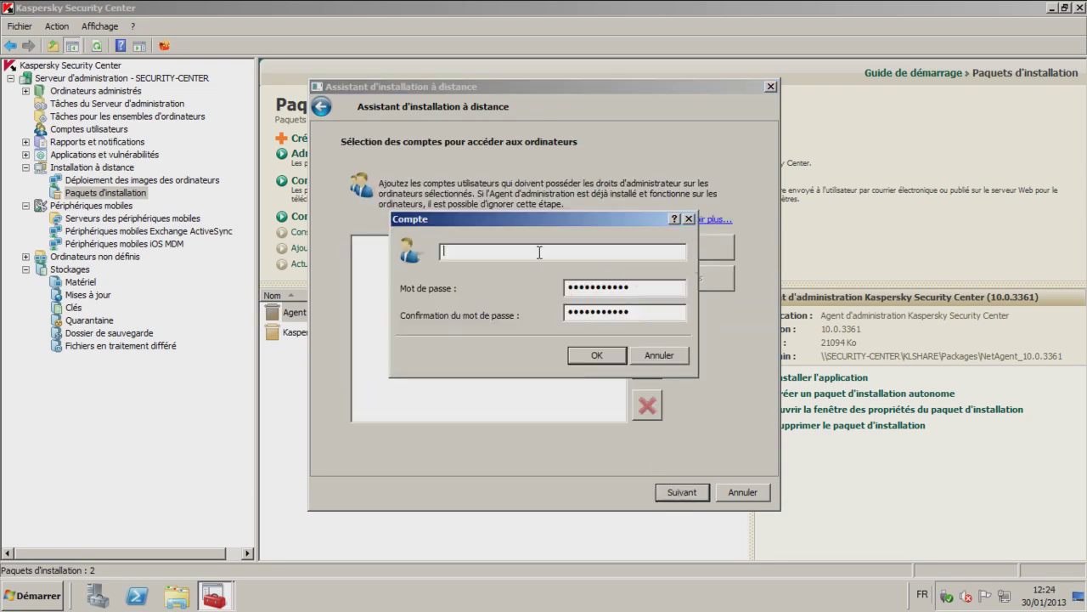
type("administrateur")
key("Tab")
type("•••••••")
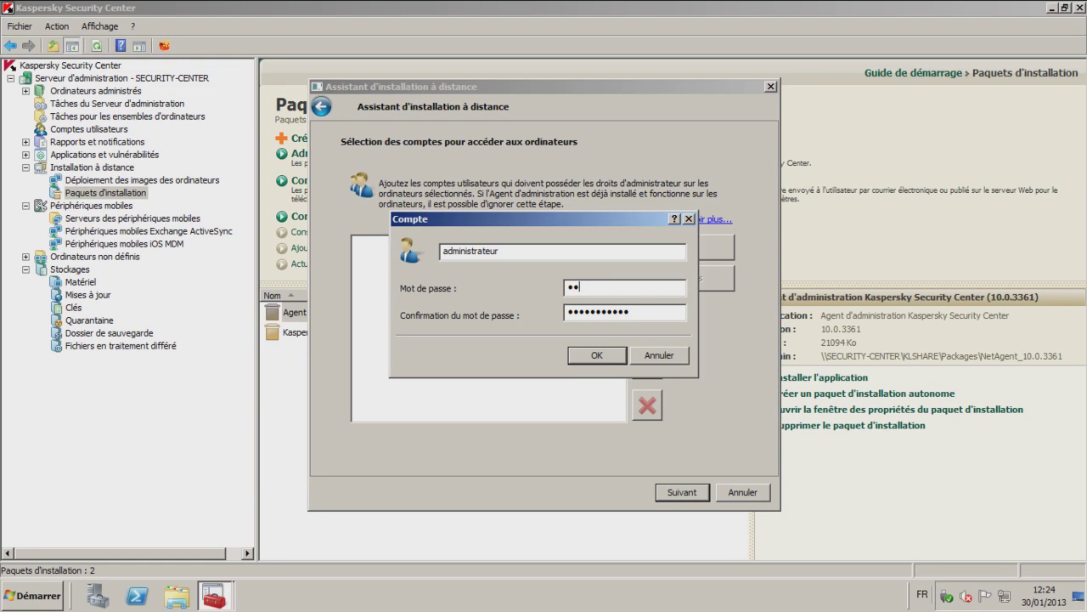
type("••")
key("Tab")
type("•••••••••")
left_click(597, 355)
- Launch the Administration Agent's remote installation task and complete the installation wizard
left_click(693, 496)
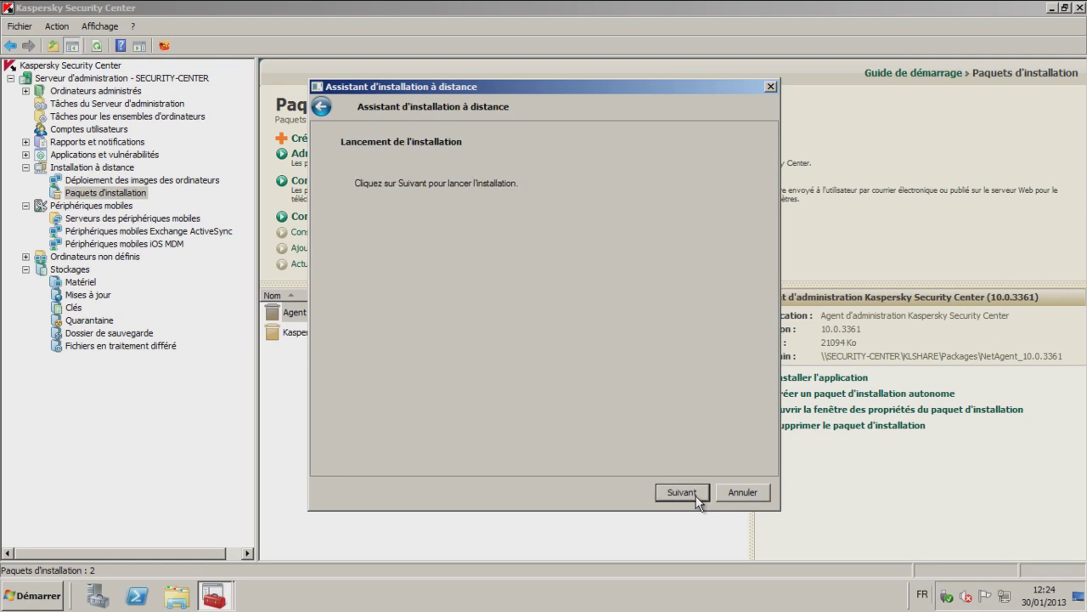
left_click(696, 495)
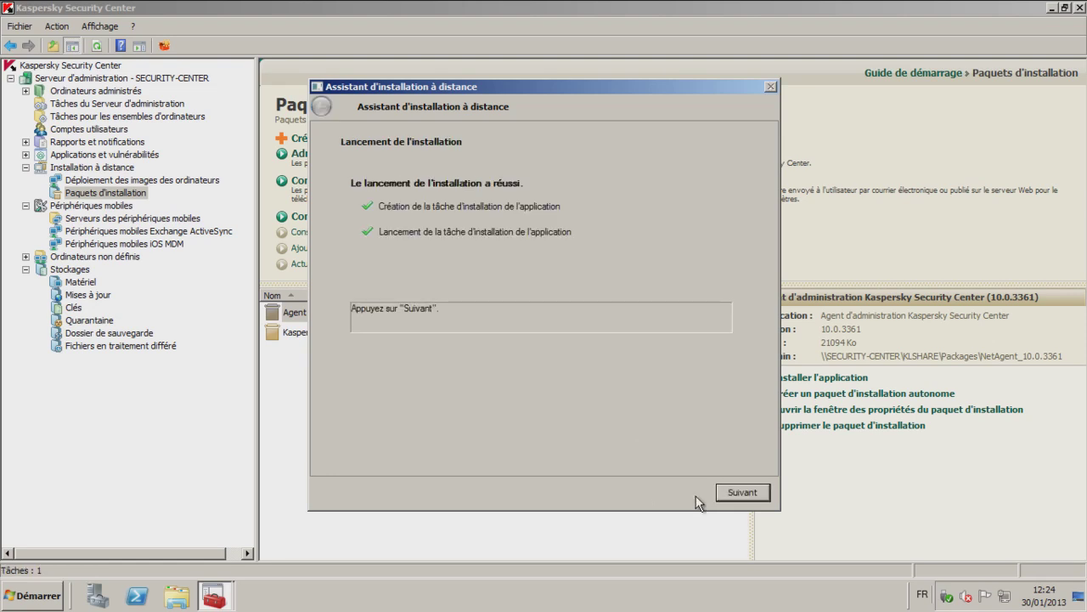
left_click(741, 493)
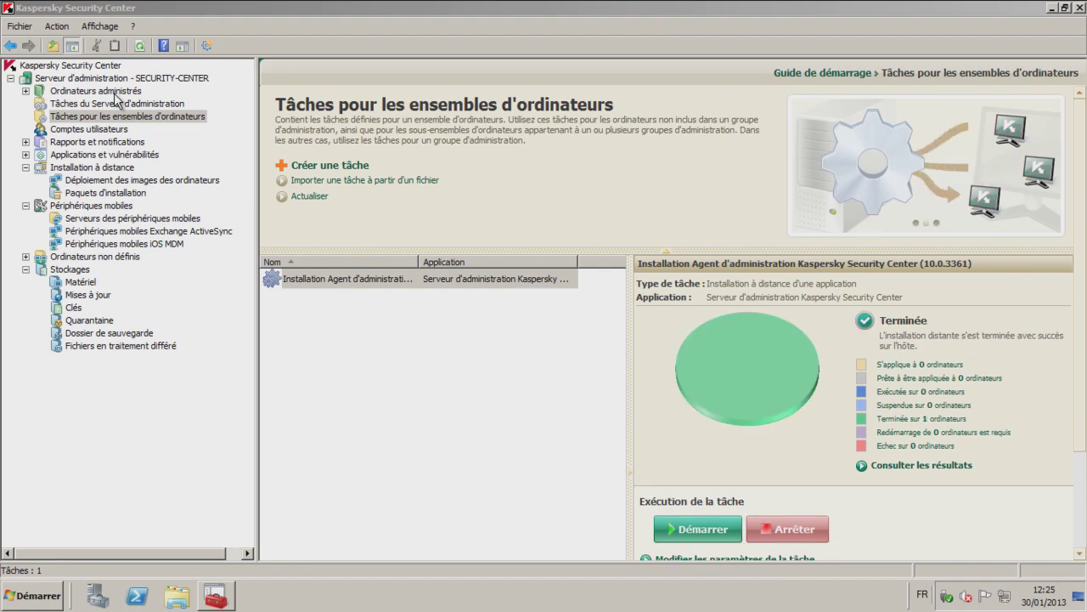
- Examine the list of computers in Ordinateurs administrés and the details of its first computer
left_click(116, 92)
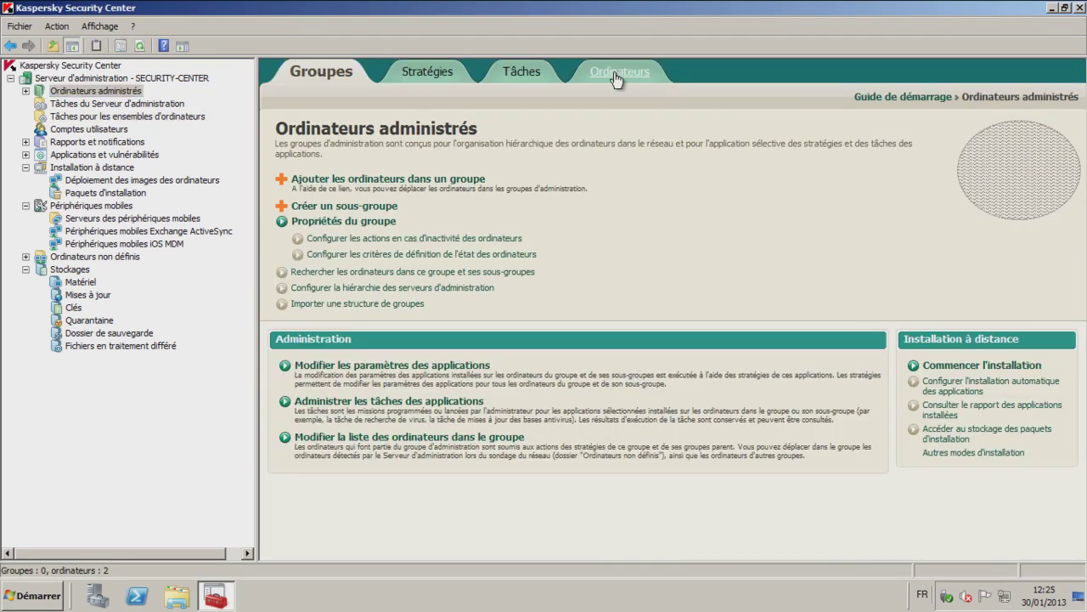
left_click(617, 75)
left_click(287, 265)
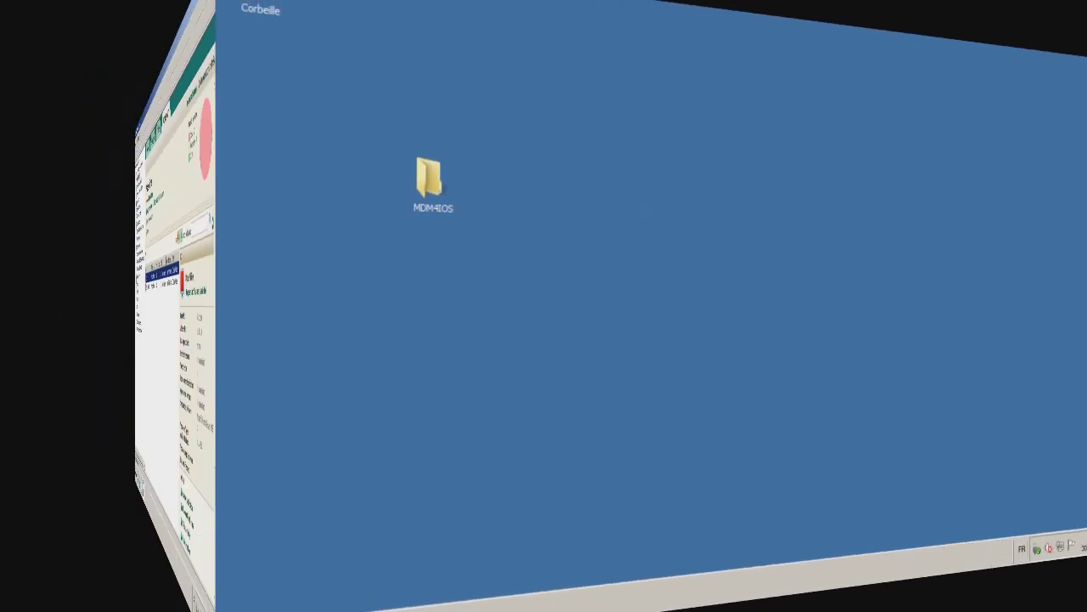
- Run setup from the desktop folder MDM4IOS and accept the licence agreement of the iOS MDM mobile device server
left_click(188, 196)
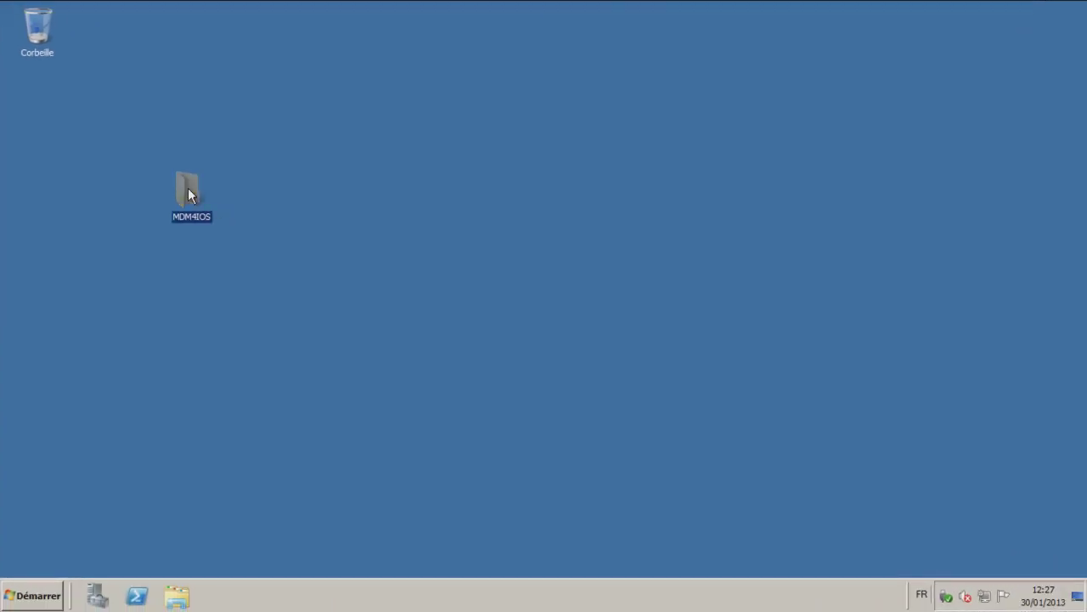
double_click(189, 195)
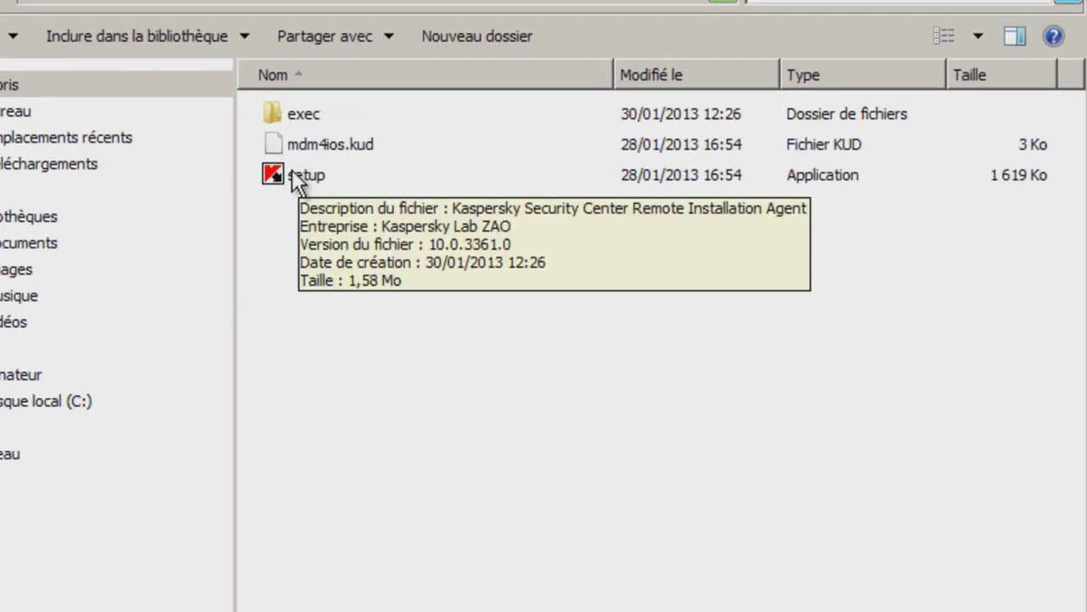
double_click(292, 169)
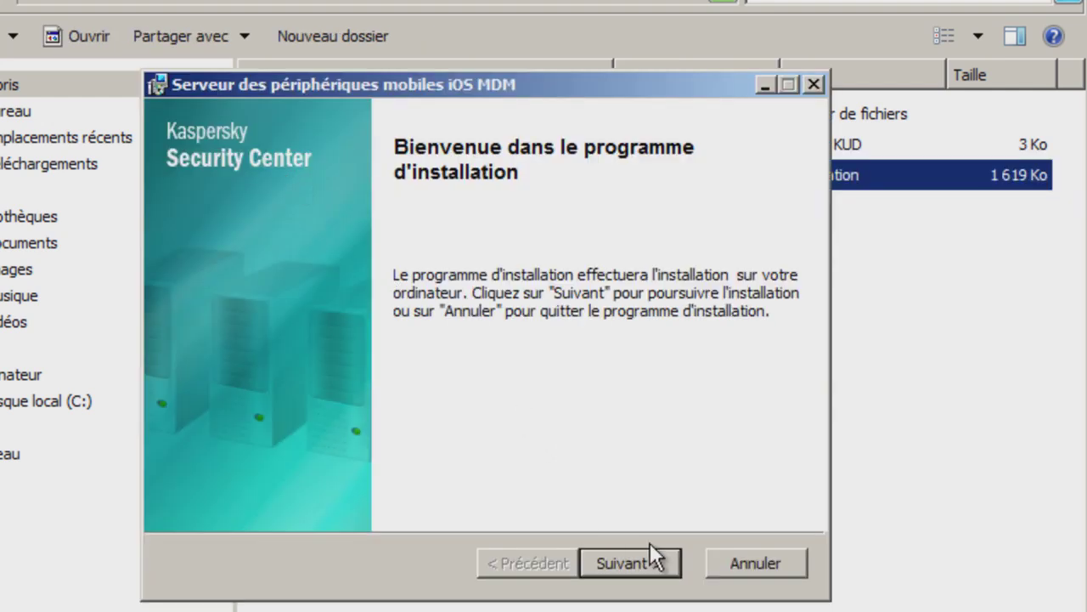
left_click(649, 564)
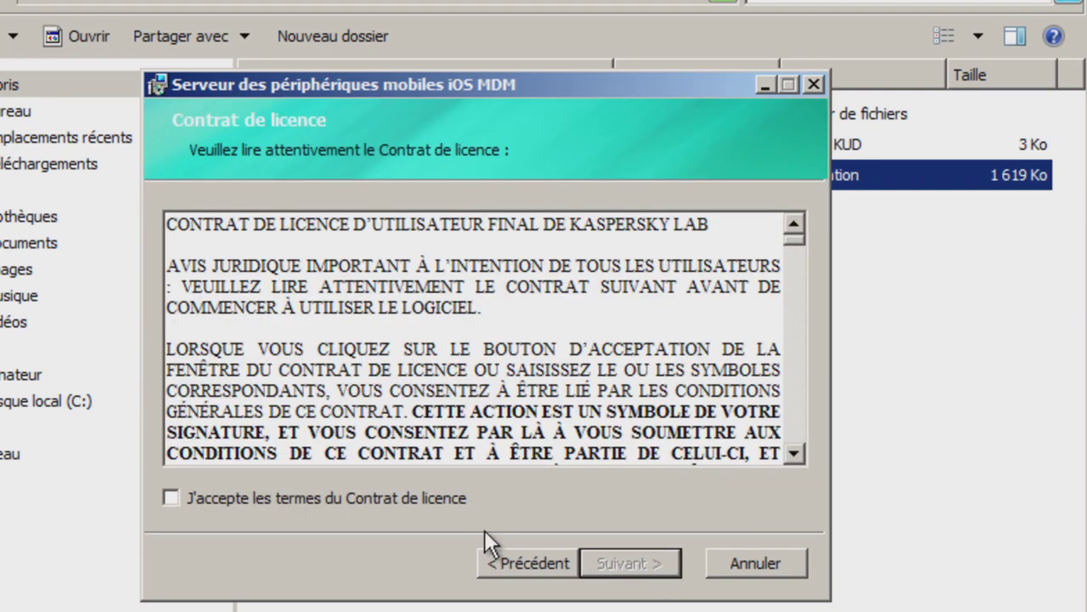
left_click(346, 501)
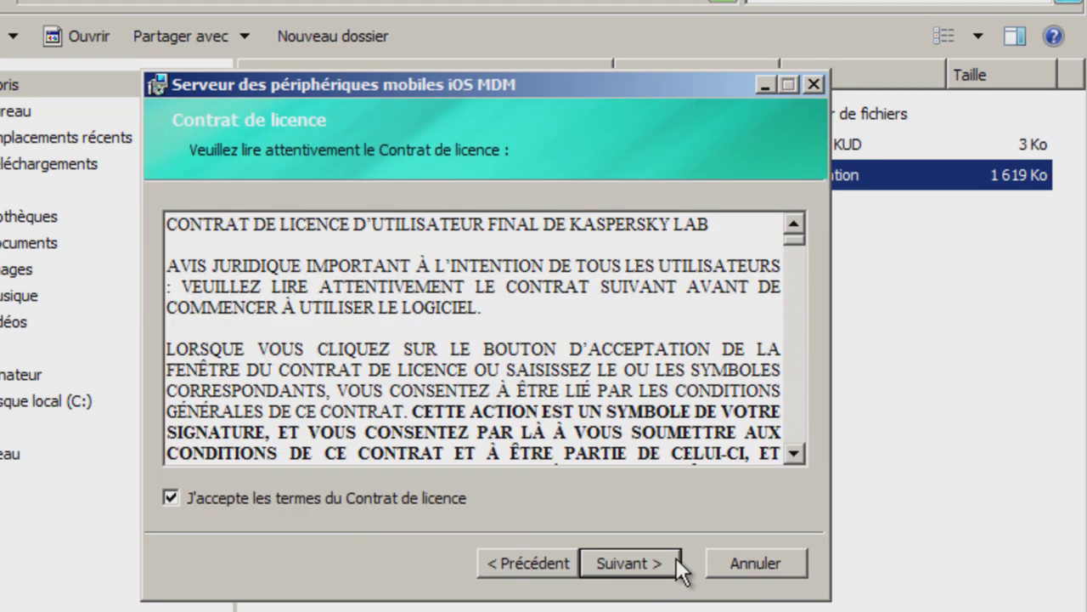
left_click(636, 557)
- Keep connection port 9799 for the Administration Agent, and local port 9899 and external port 443 for the iOS MDM service
left_click_drag(801, 236, 797, 447)
left_click(644, 563)
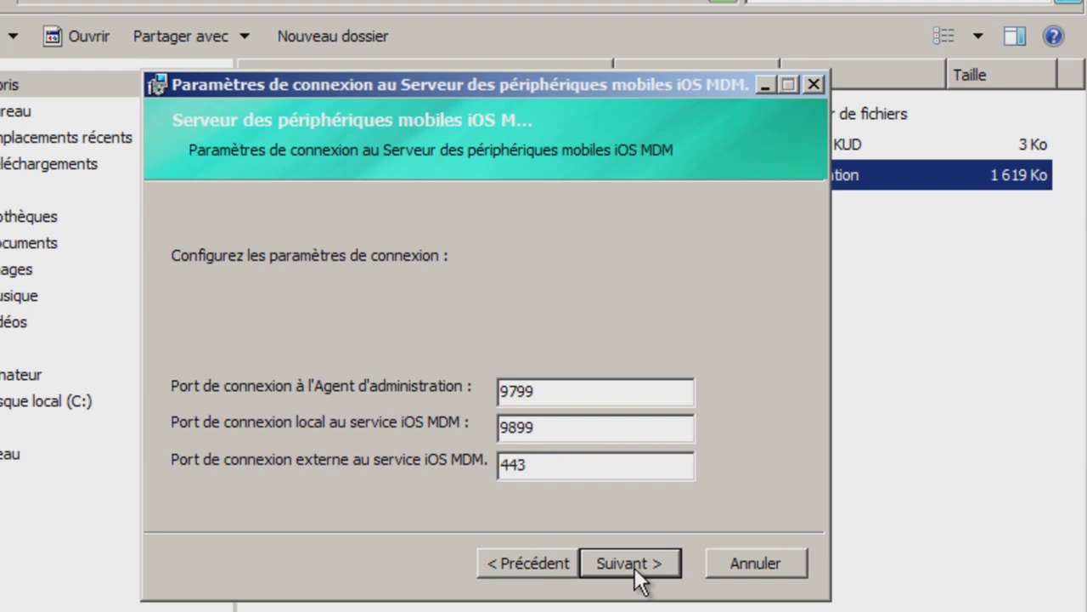
left_click(605, 393)
left_click(598, 429)
left_click(598, 464)
left_click(648, 569)
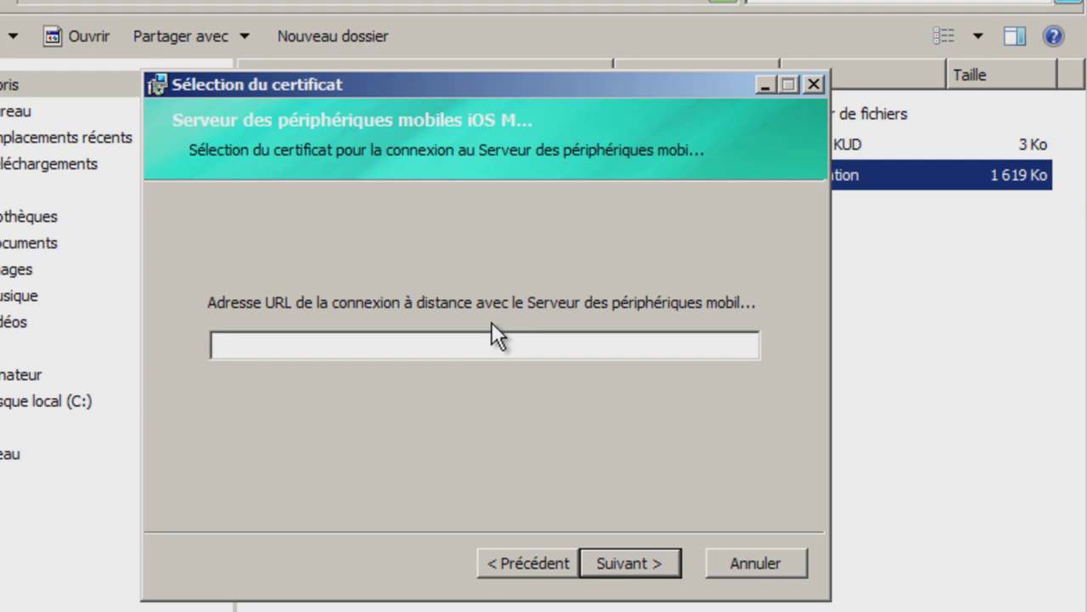
- Set the remote connection URL to formation-05.klfr.edu, complete the iOS MDM server installation and close the MDM4IOS folder
type("formation")
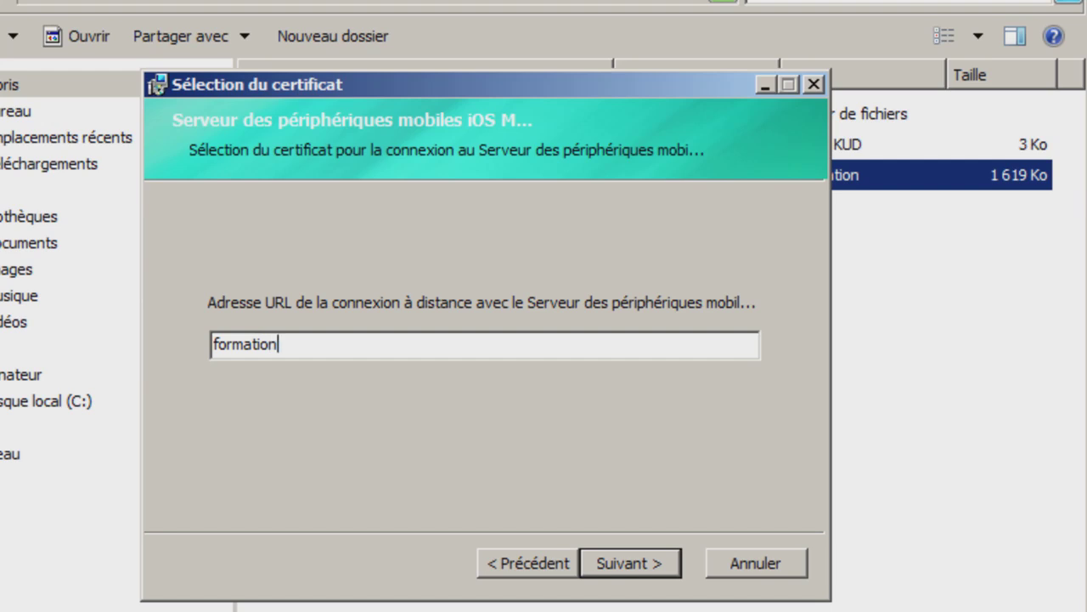
type("-05.klfr.edu")
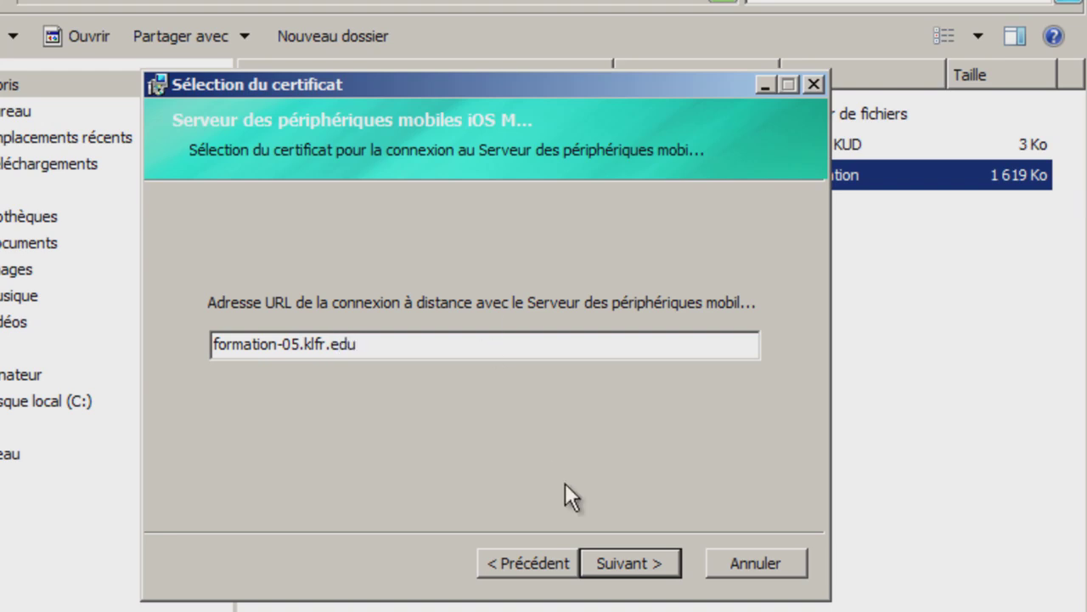
left_click(647, 564)
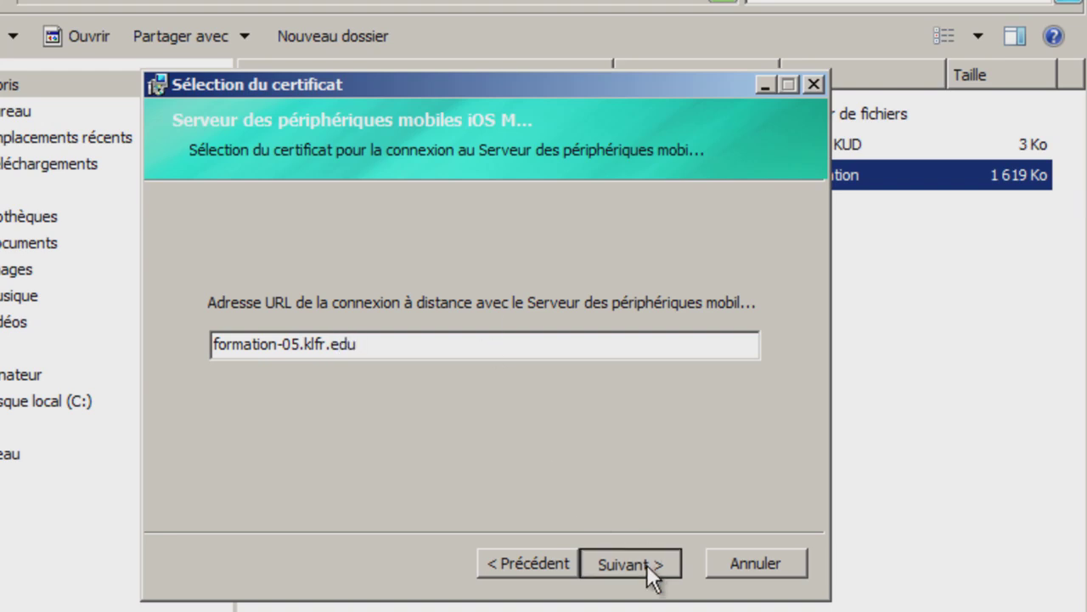
left_click(647, 564)
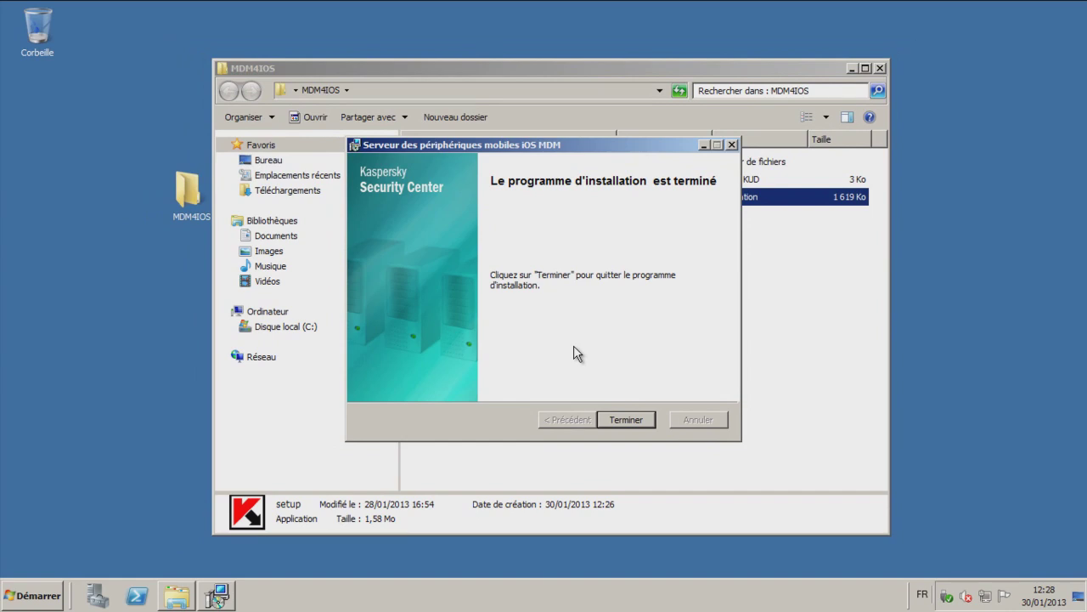
left_click(629, 418)
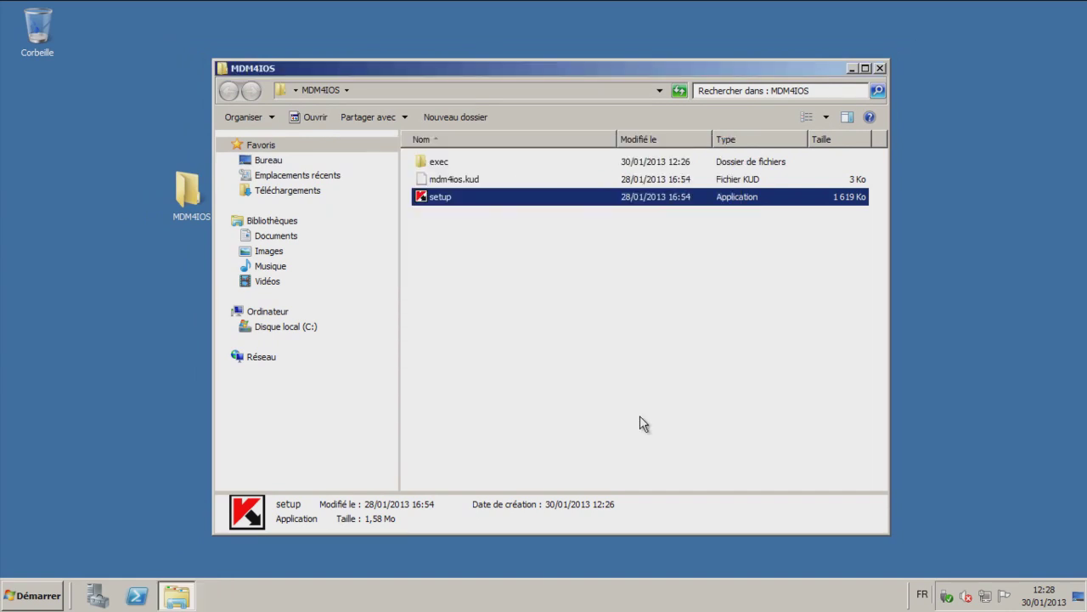
left_click(880, 68)
- Switch to Windows Task Manager to check the kliosmdmservicesrv2.exe and klnagent.exe processes, and check the Administration Agent in Services
right_click(470, 601)
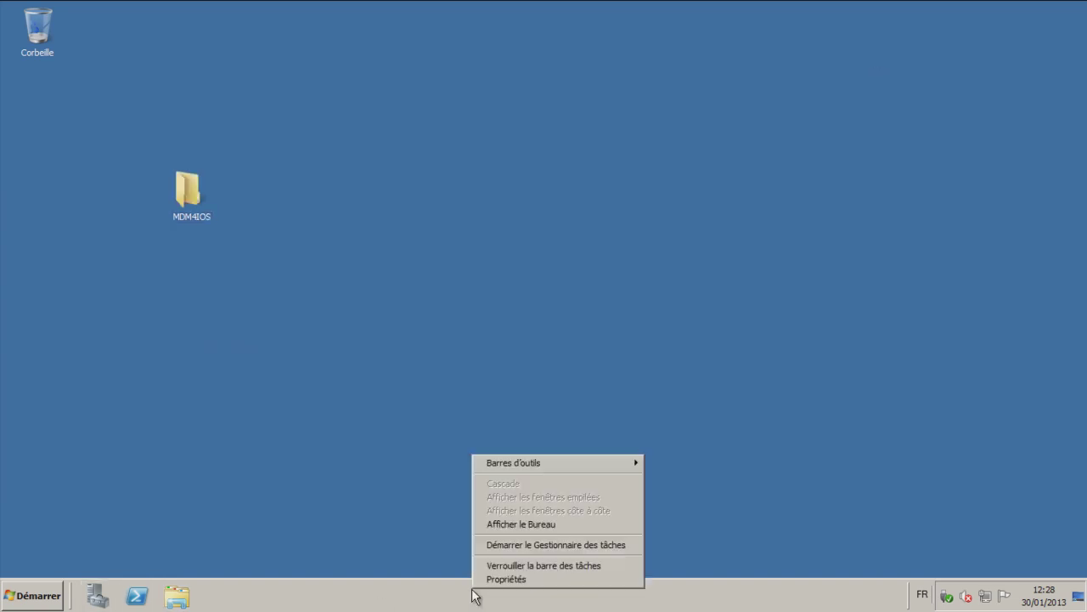
left_click(524, 548)
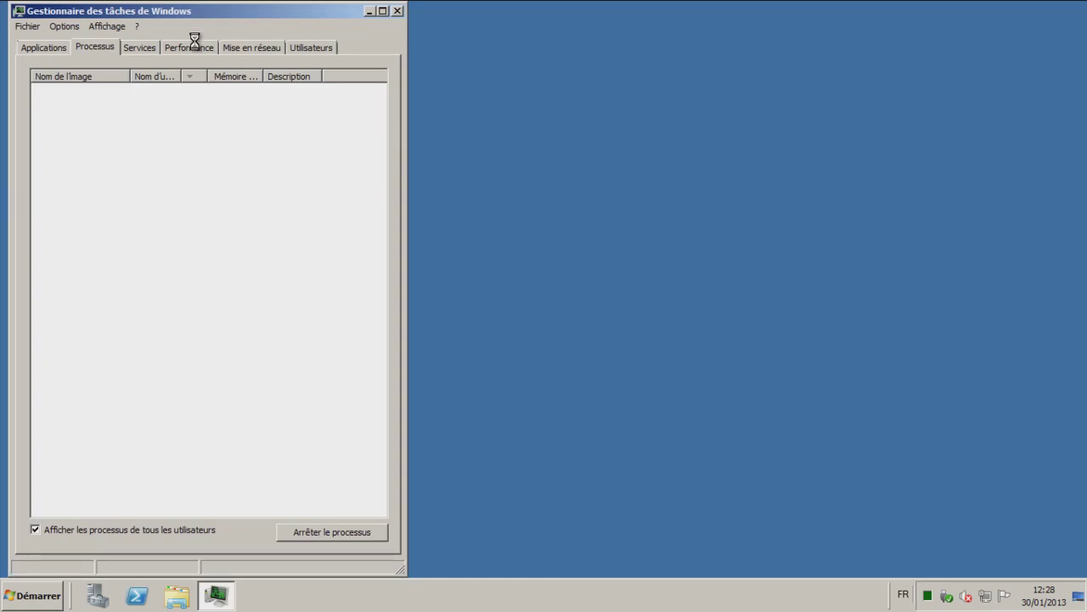
left_click_drag(129, 76, 188, 77)
left_click(127, 79)
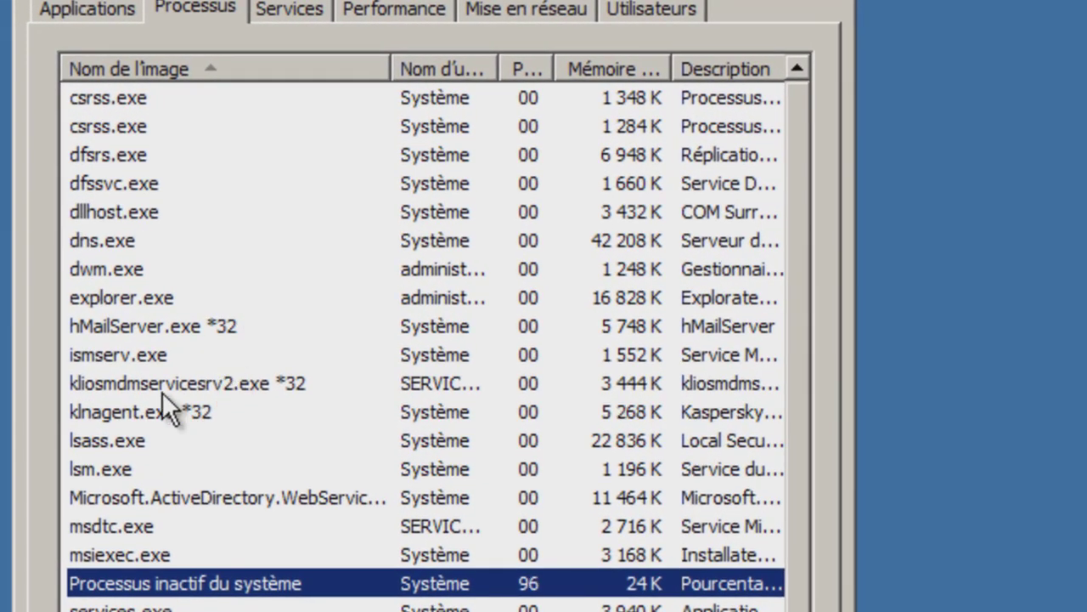
left_click(120, 303)
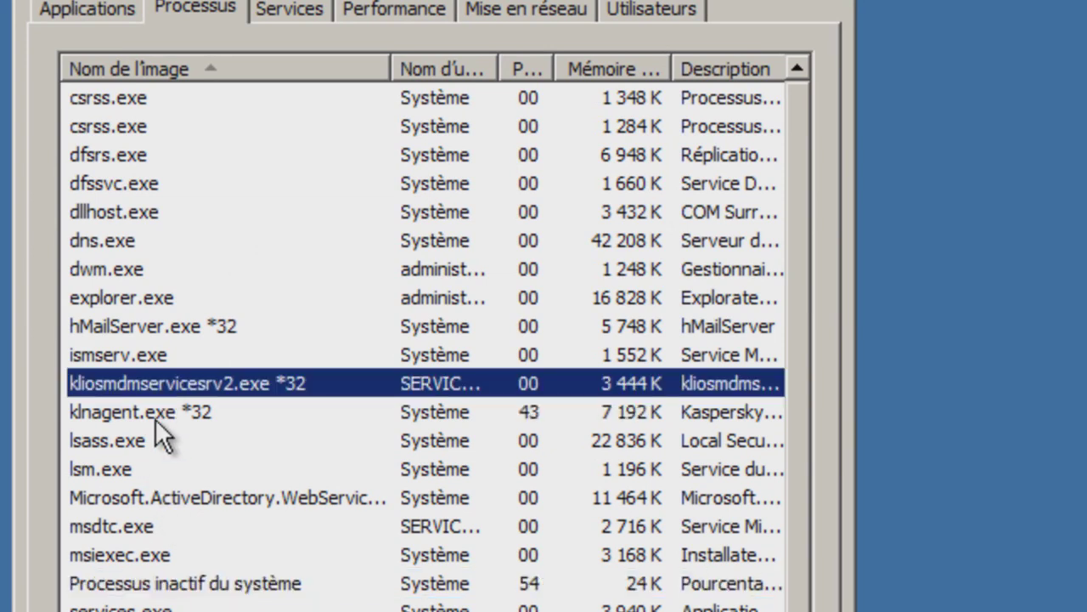
left_click(158, 415)
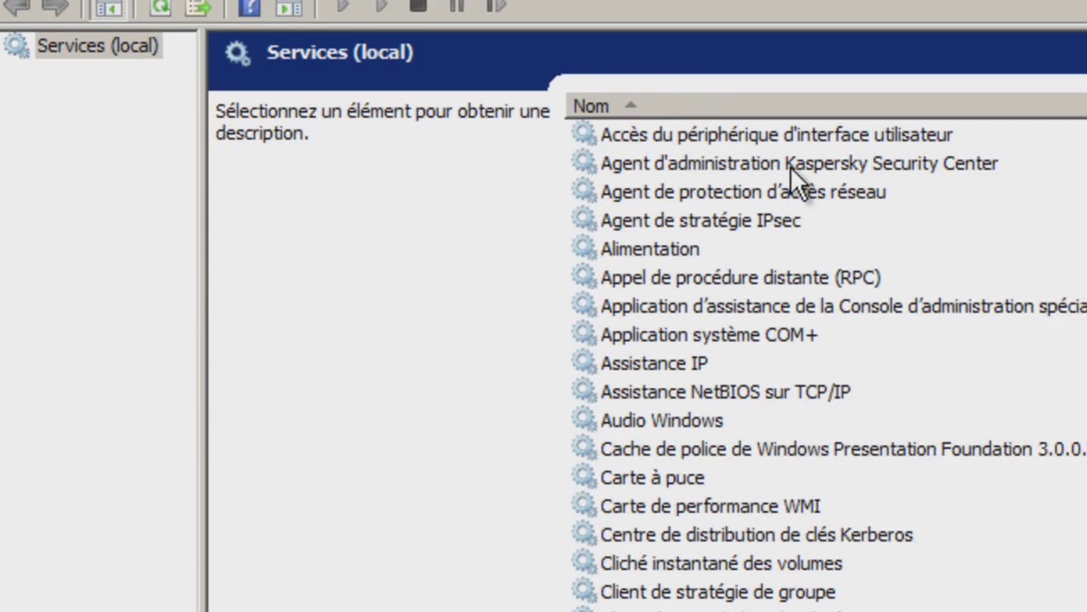
left_click(790, 166)
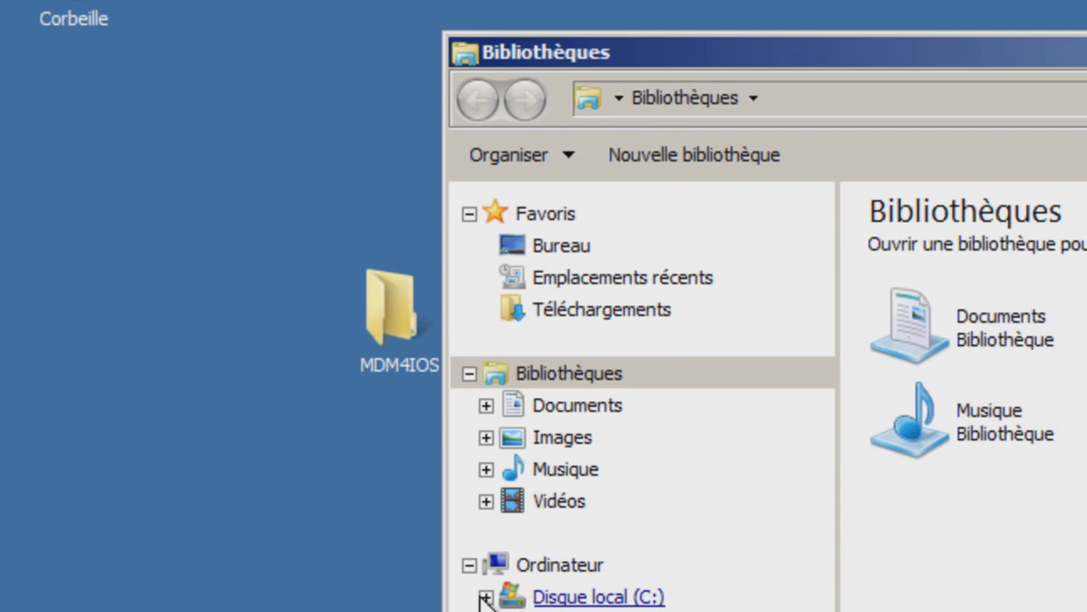
- Open Disque local (C:) and set the folder options to show hidden files, folders and drives
left_click(563, 599)
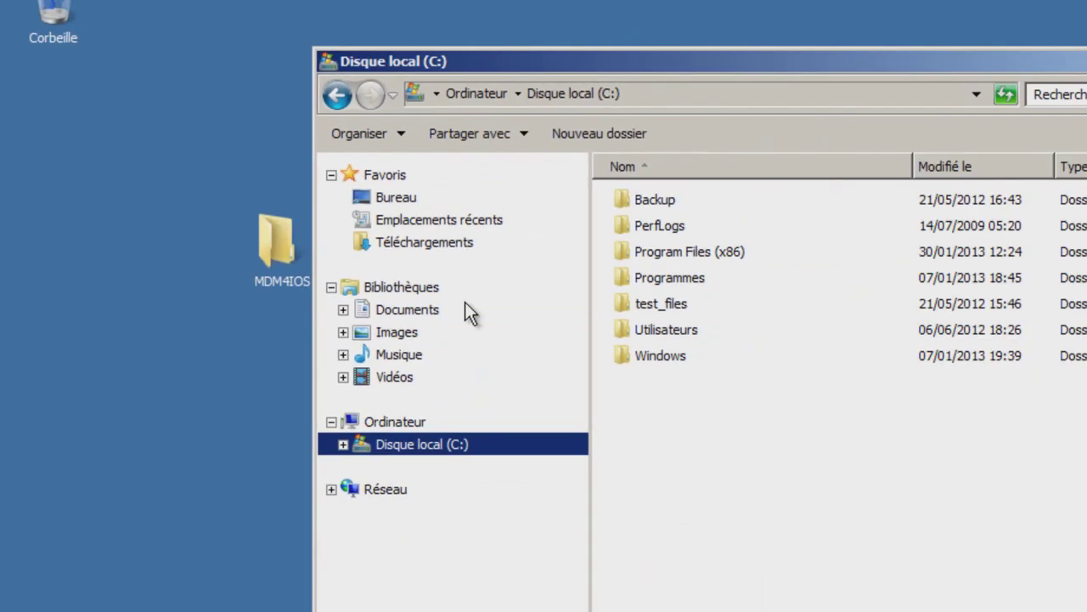
left_click(400, 134)
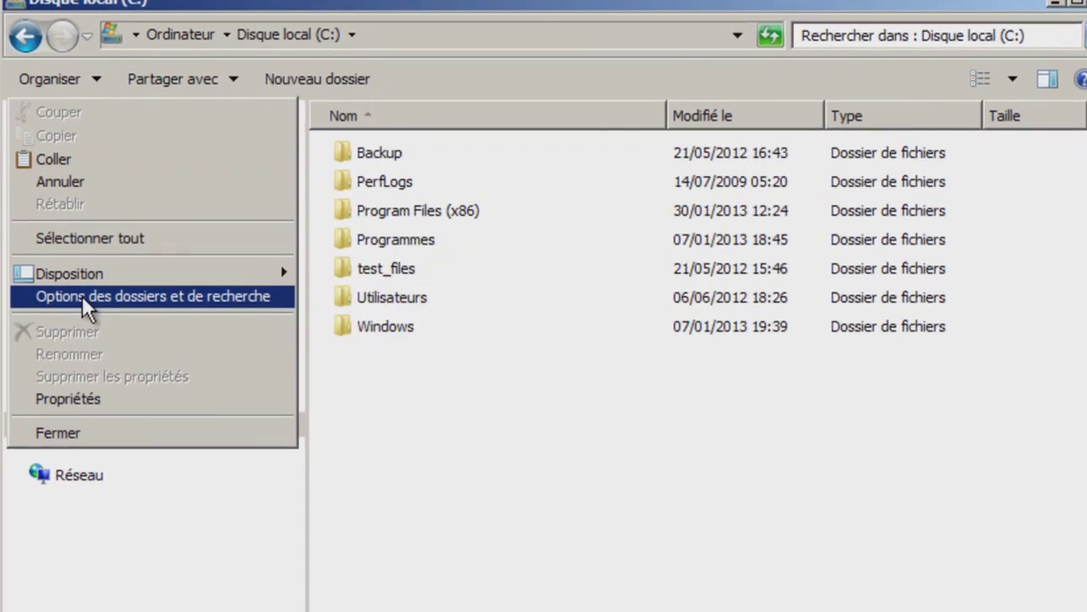
left_click(263, 249)
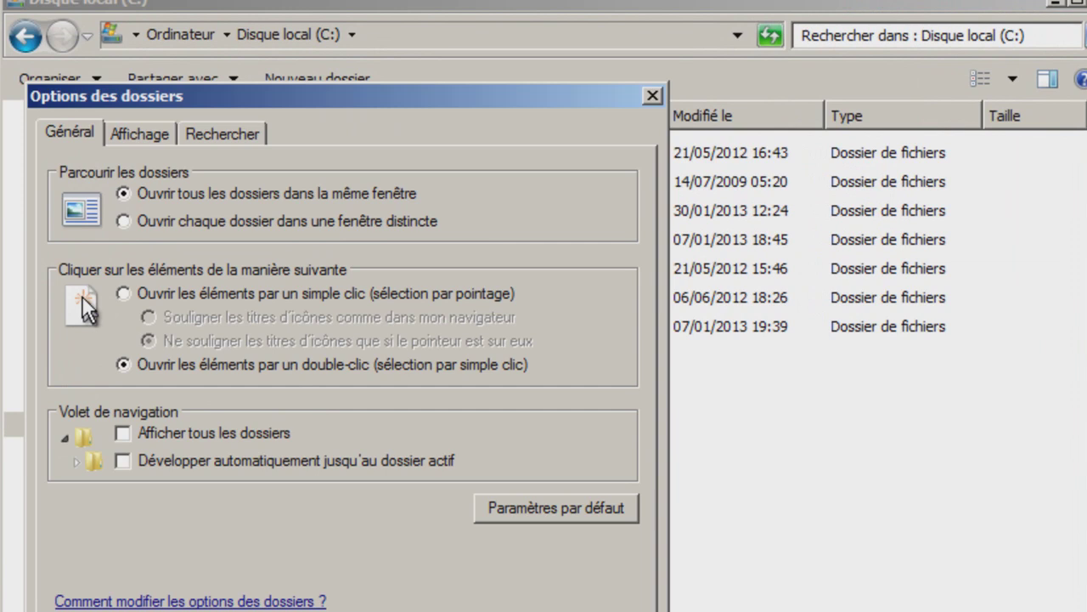
left_click(143, 134)
left_click(137, 521)
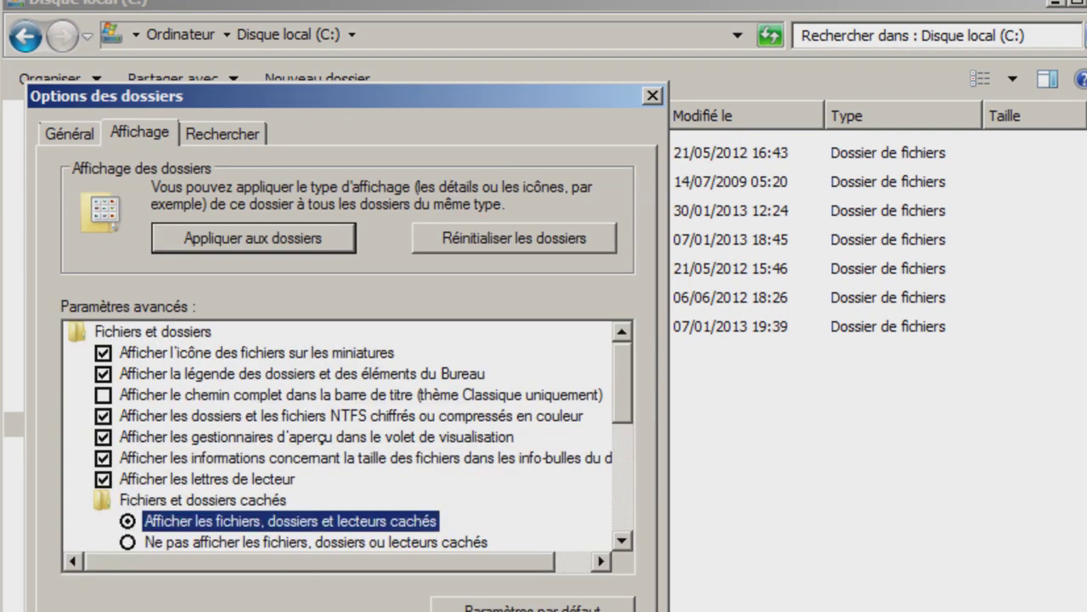
left_click(599, 611)
left_click(347, 611)
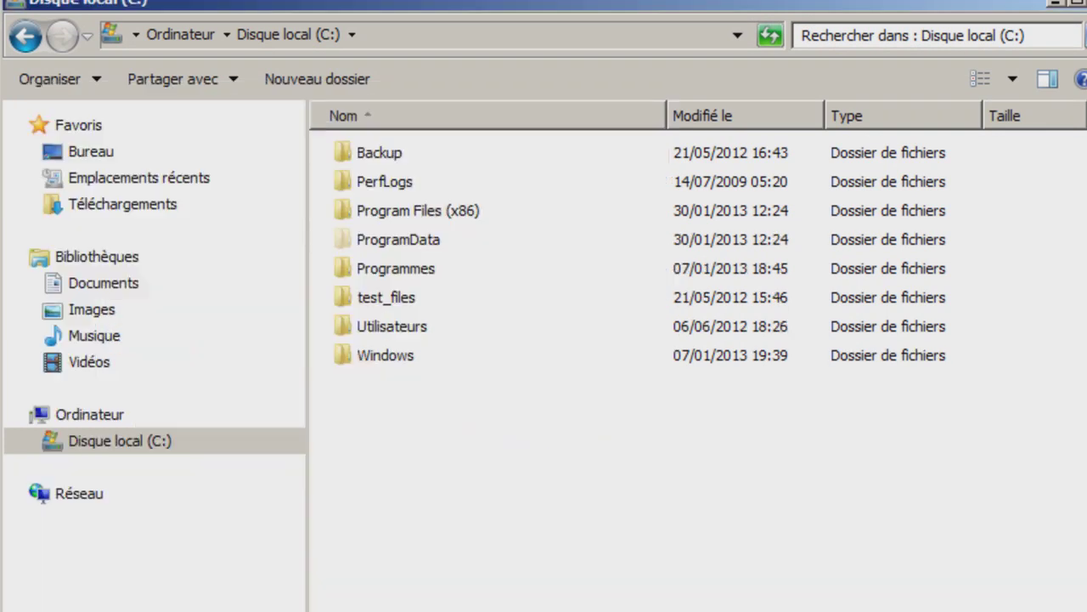
- Open the IOSMDM folder under ProgramData\KasperskyLab to examine the iOS MDM server's files
double_click(425, 242)
double_click(405, 150)
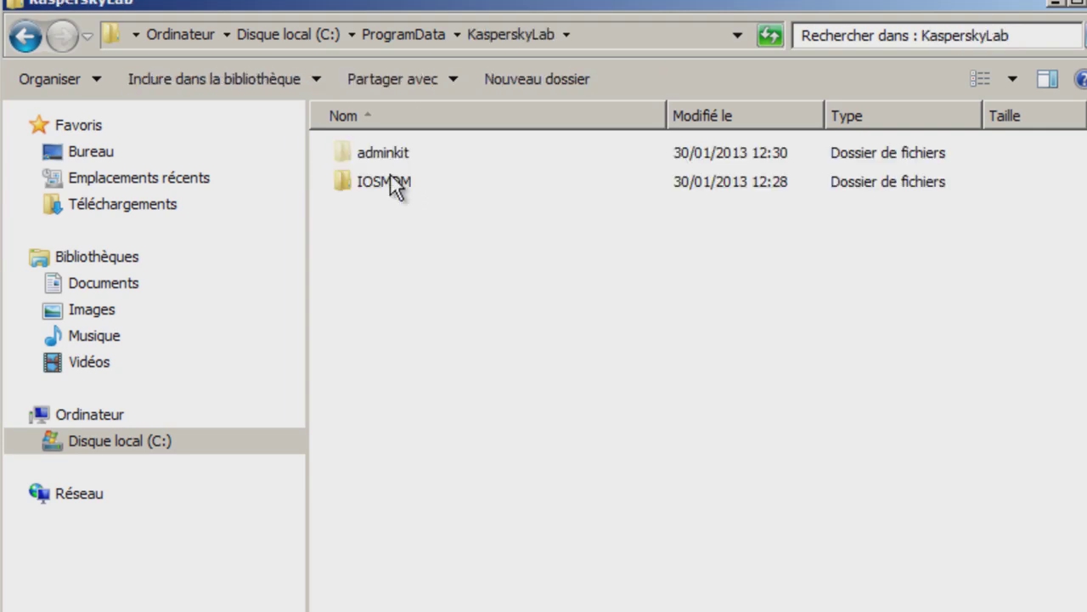
double_click(380, 180)
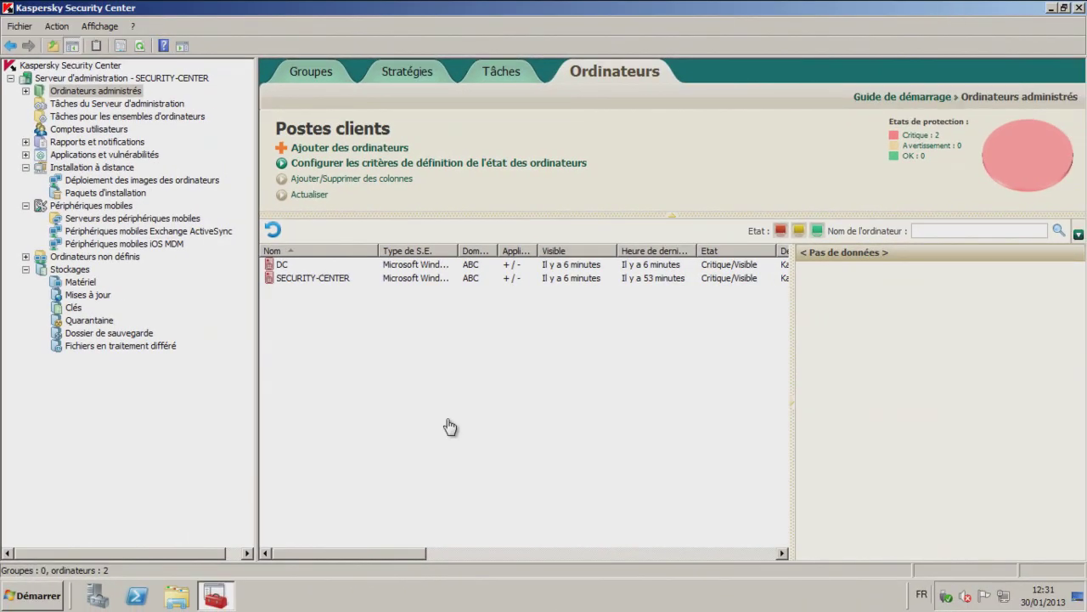
- Switch to Kaspersky Security Center and check the iOS mobile device plug-in among computer DC's applications, then close its properties
left_click(286, 265)
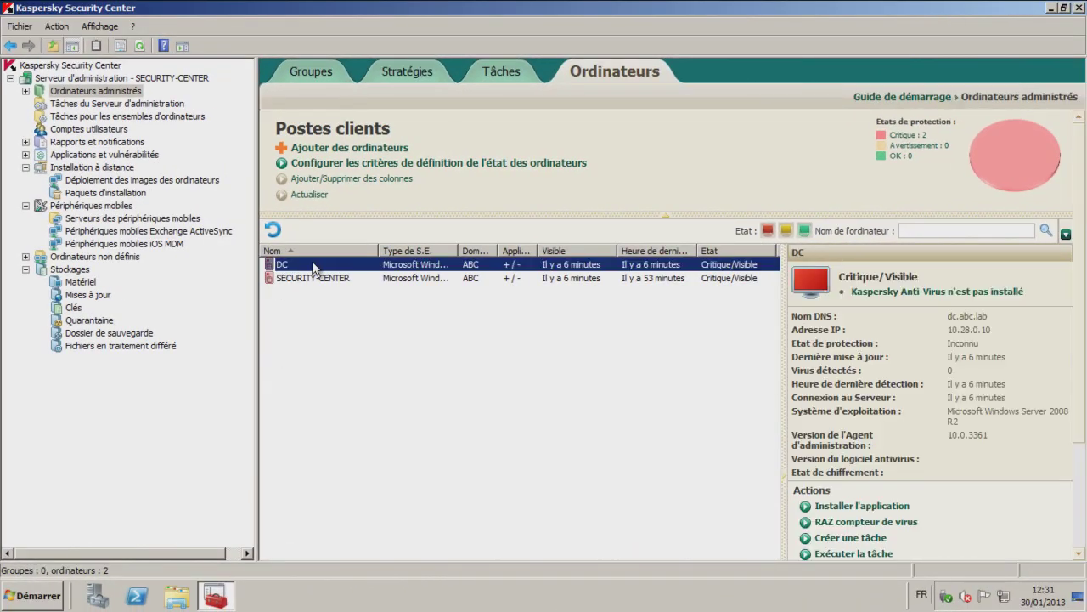
double_click(312, 264)
left_click(283, 163)
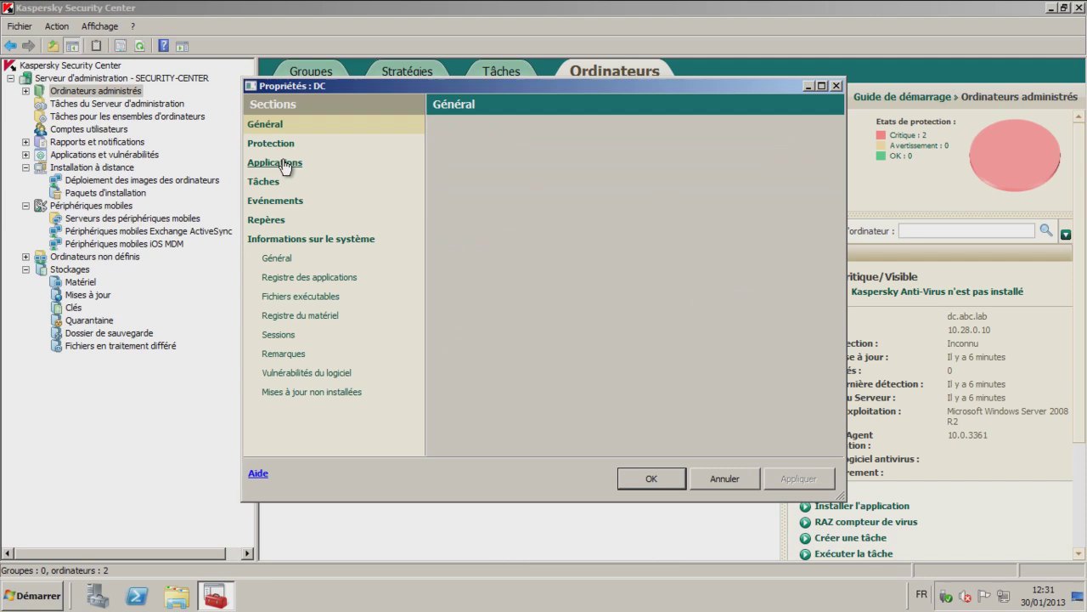
left_click(480, 208)
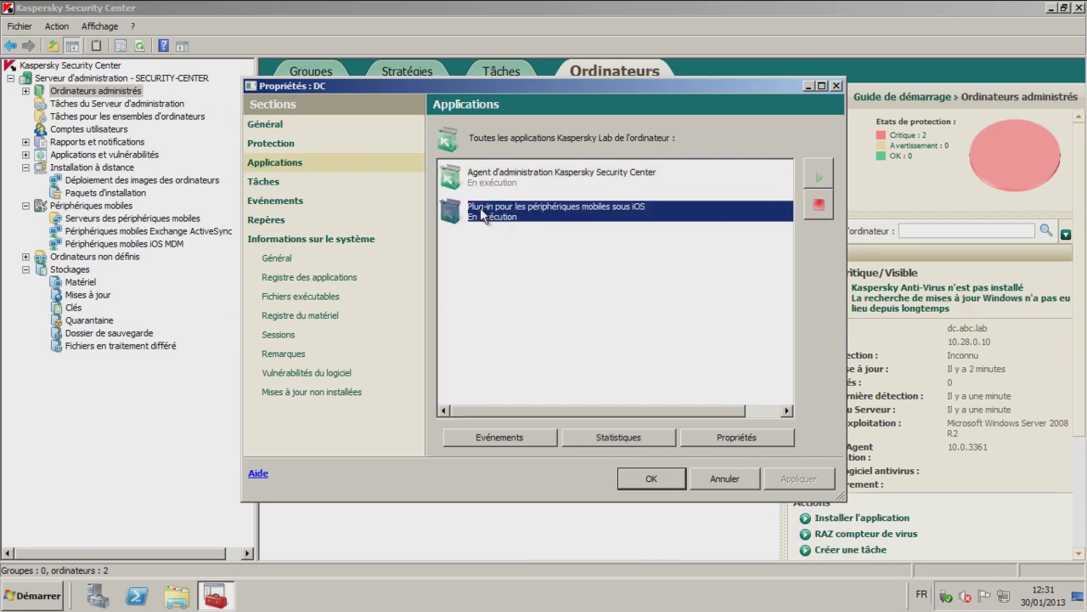
left_click(666, 480)
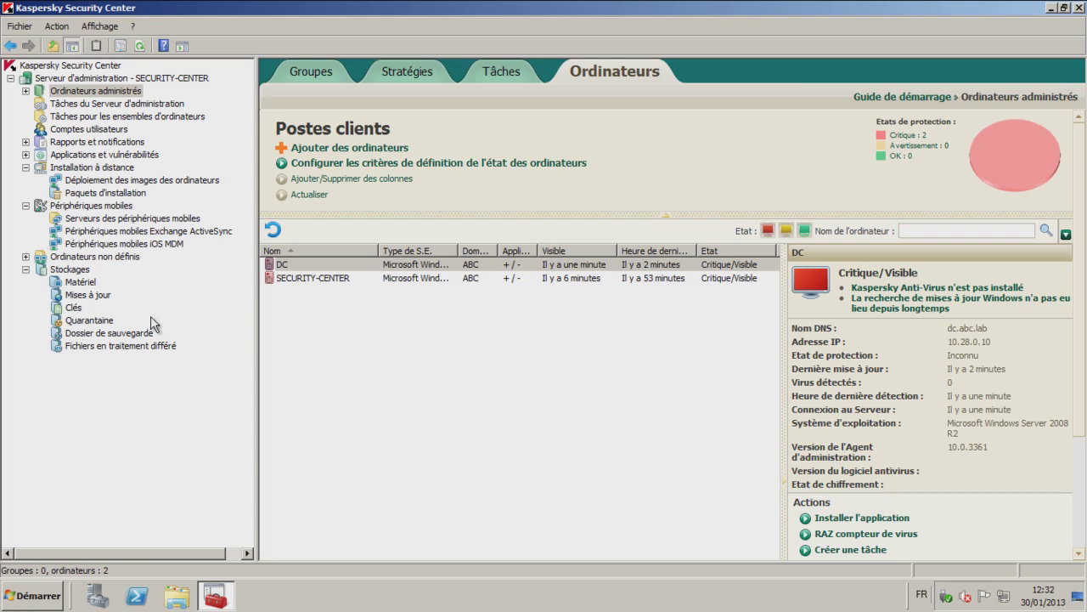
- Refresh the list of mobile device servers and select the iOS MDM mobile device server
left_click(135, 218)
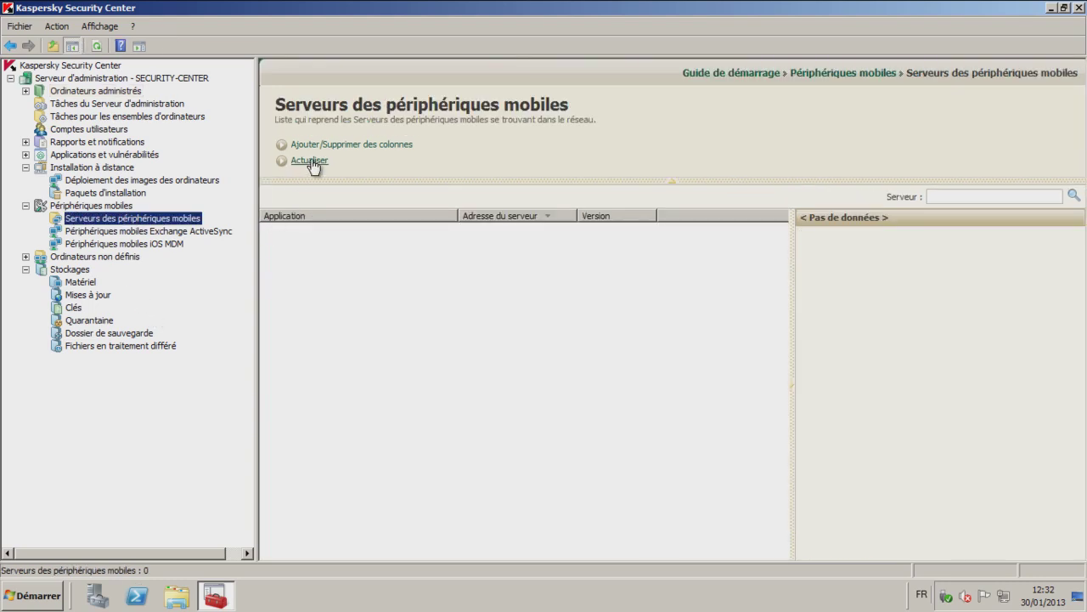
left_click(306, 161)
left_click(631, 376)
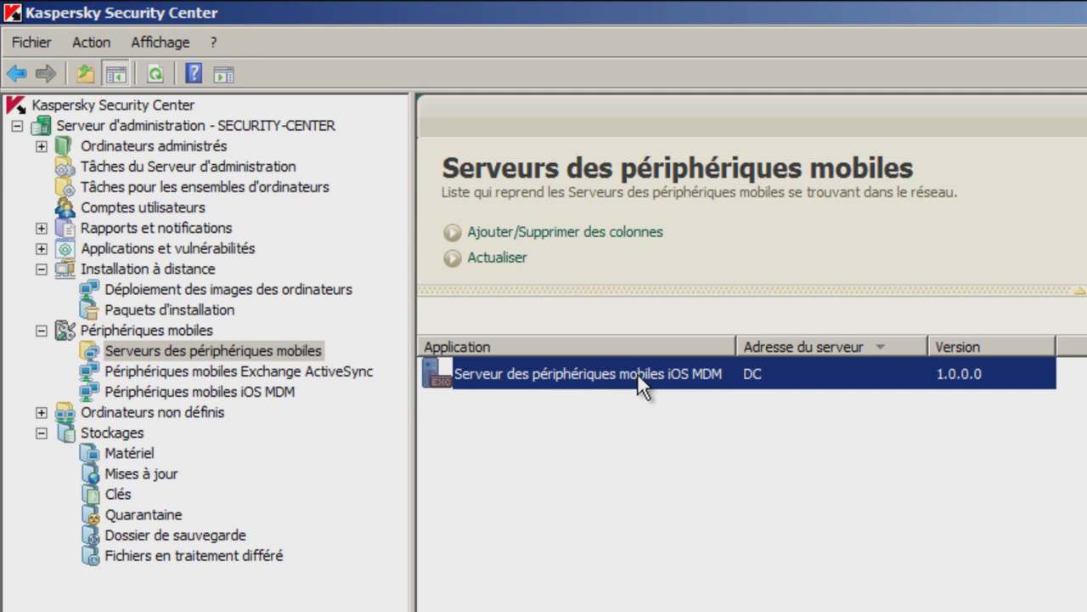
- Open the iOS MDM server's properties and review its profiles, provisioning profiles, managed applications, settings, events and plug-in information
double_click(637, 372)
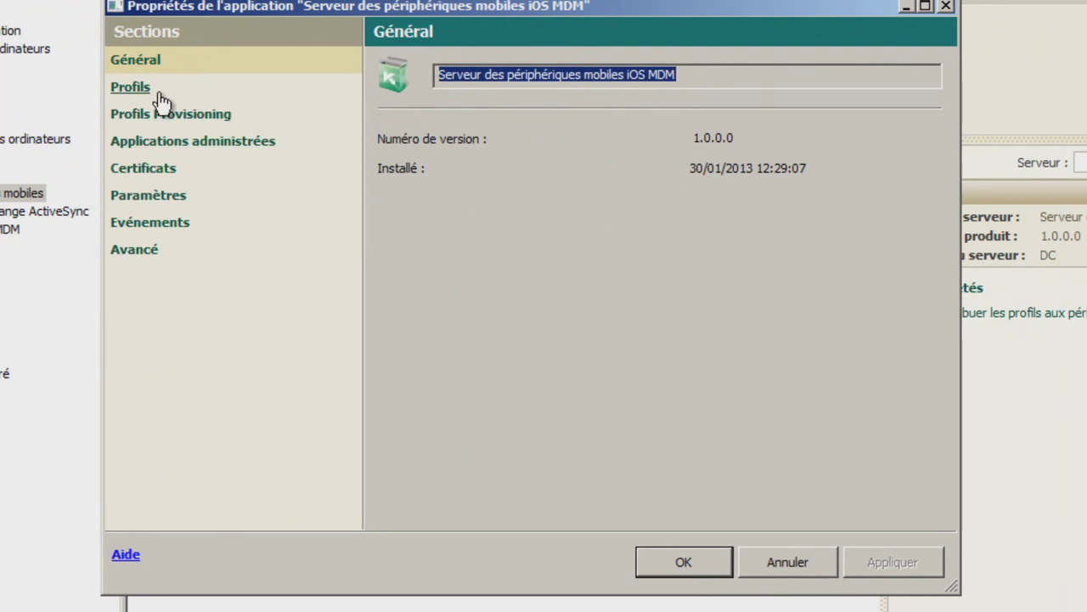
left_click(129, 89)
left_click(137, 113)
left_click(137, 140)
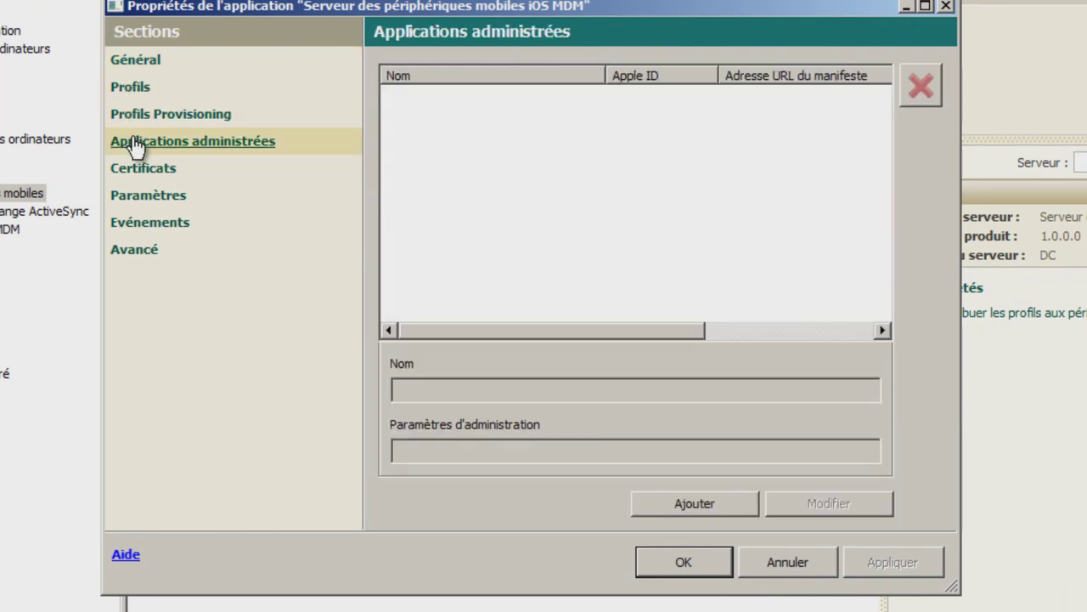
left_click(144, 196)
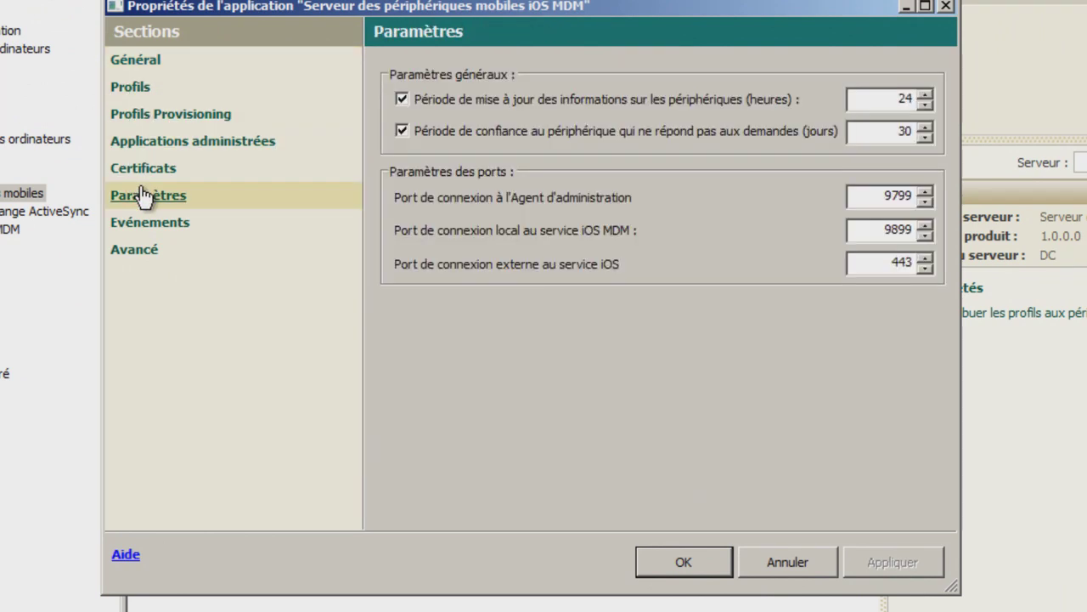
left_click(142, 224)
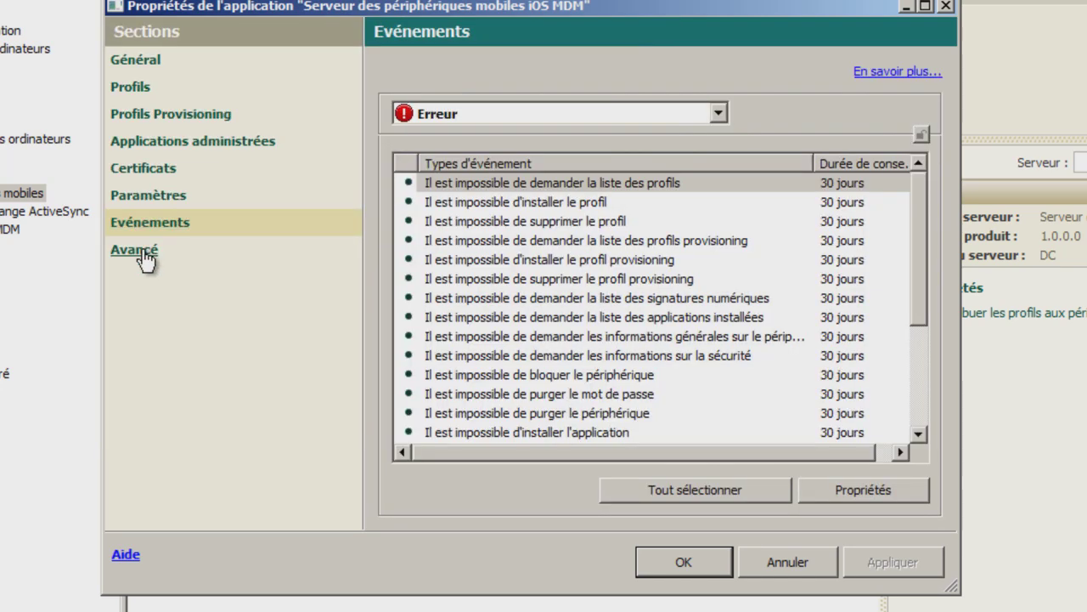
left_click(143, 254)
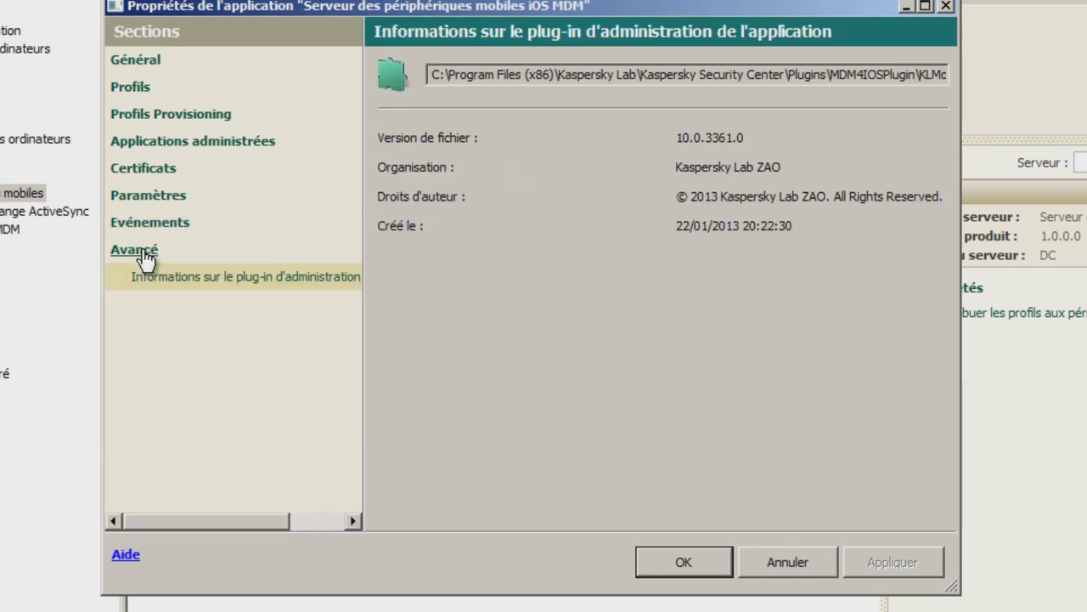
- Install fresh APN certificate.pem from the desktop as the Apple Push Notification certificate, save the properties and check kliosmdmapn_cert.pem in the IOSMDM folder
left_click(146, 170)
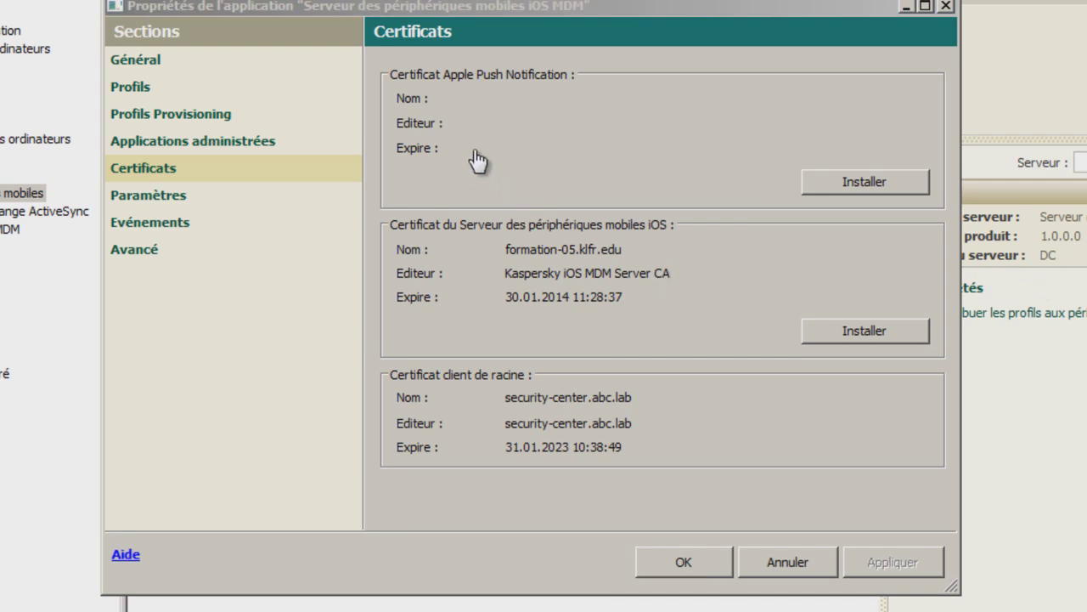
left_click(872, 182)
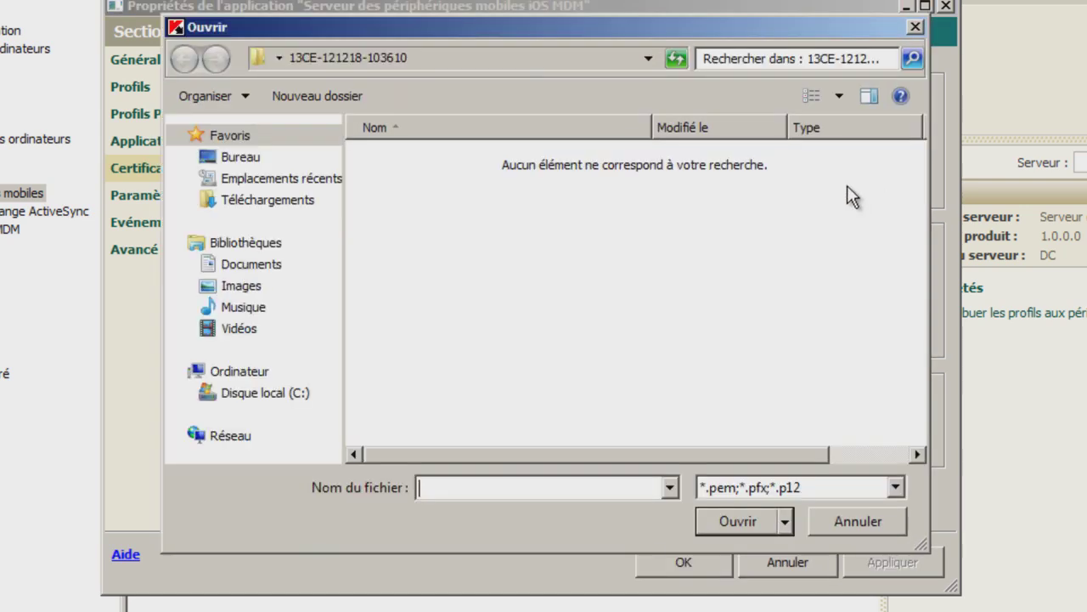
left_click(225, 157)
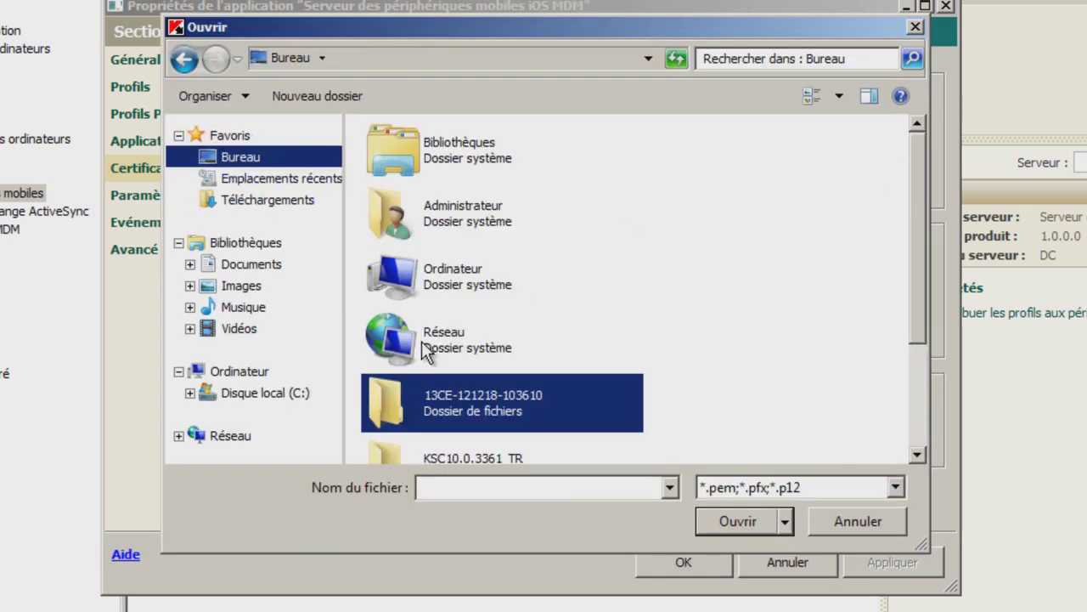
left_click_drag(917, 203, 915, 313)
left_click(479, 418)
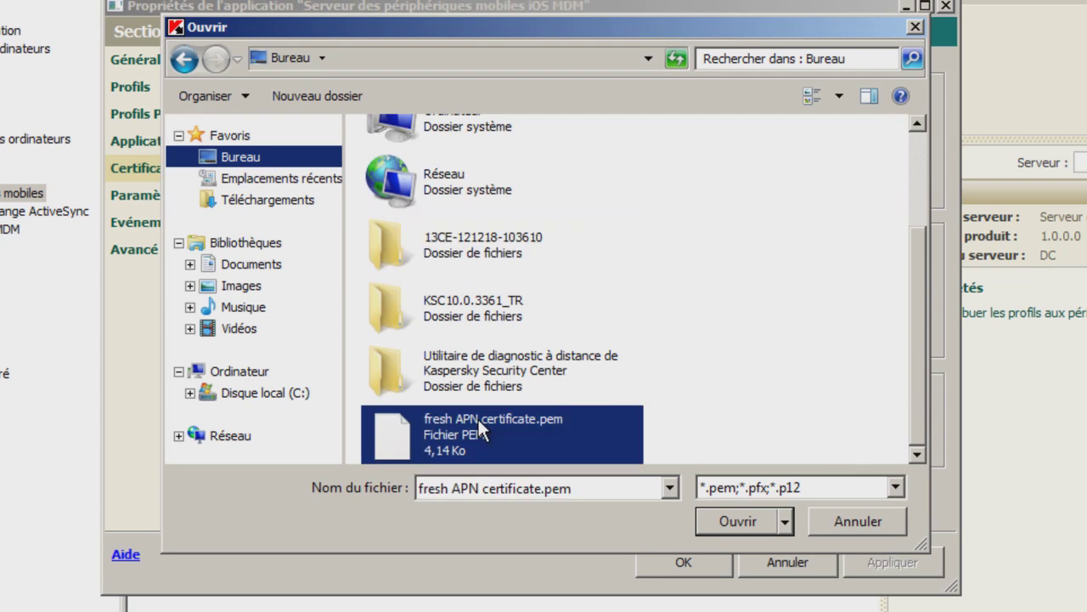
left_click(737, 520)
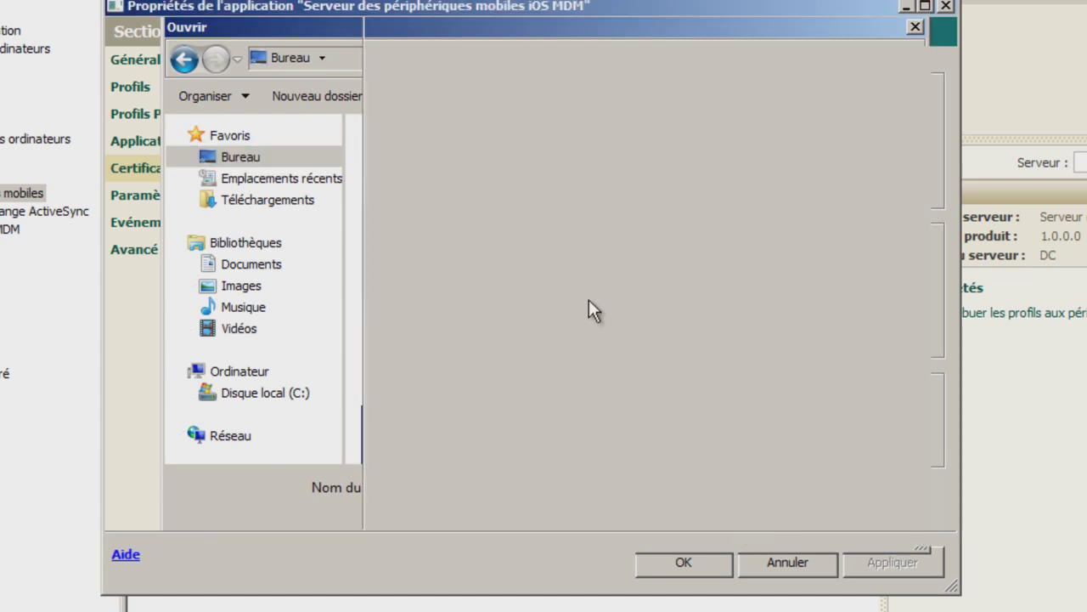
left_click(693, 561)
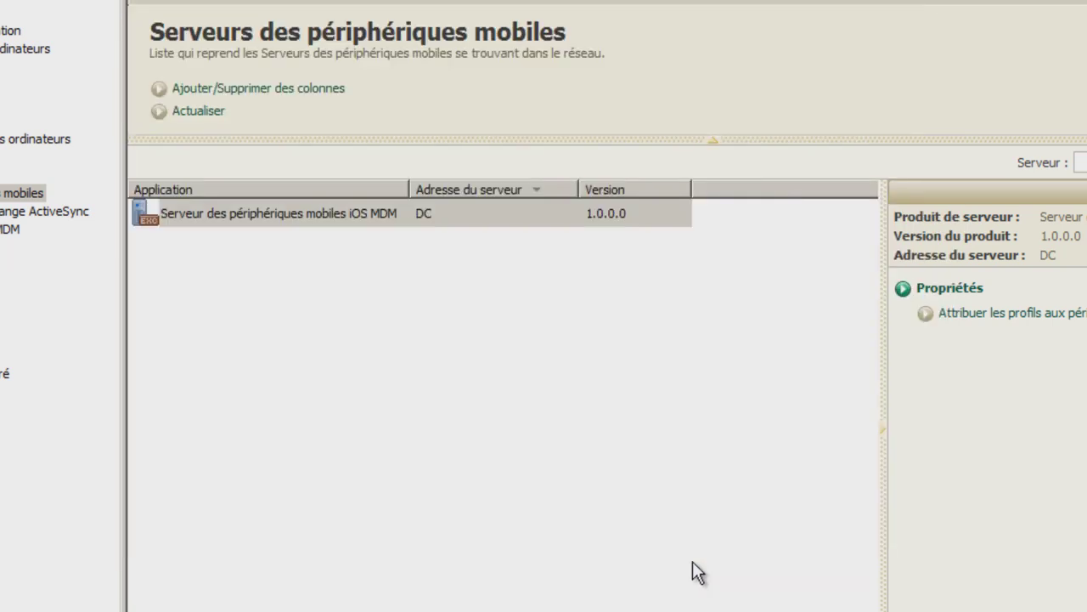
left_click(278, 323)
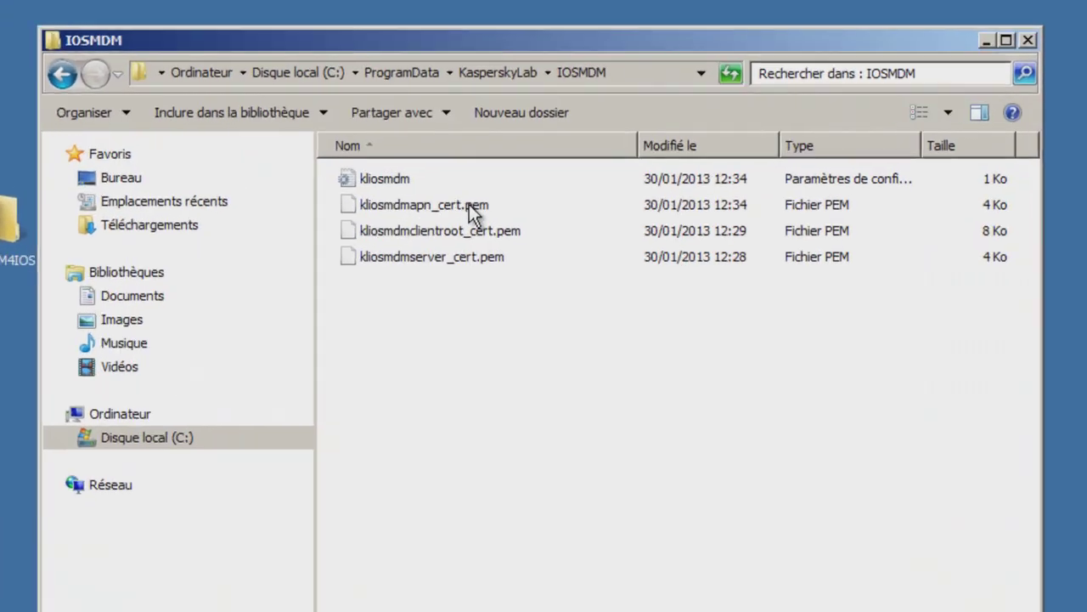
left_click(502, 178)
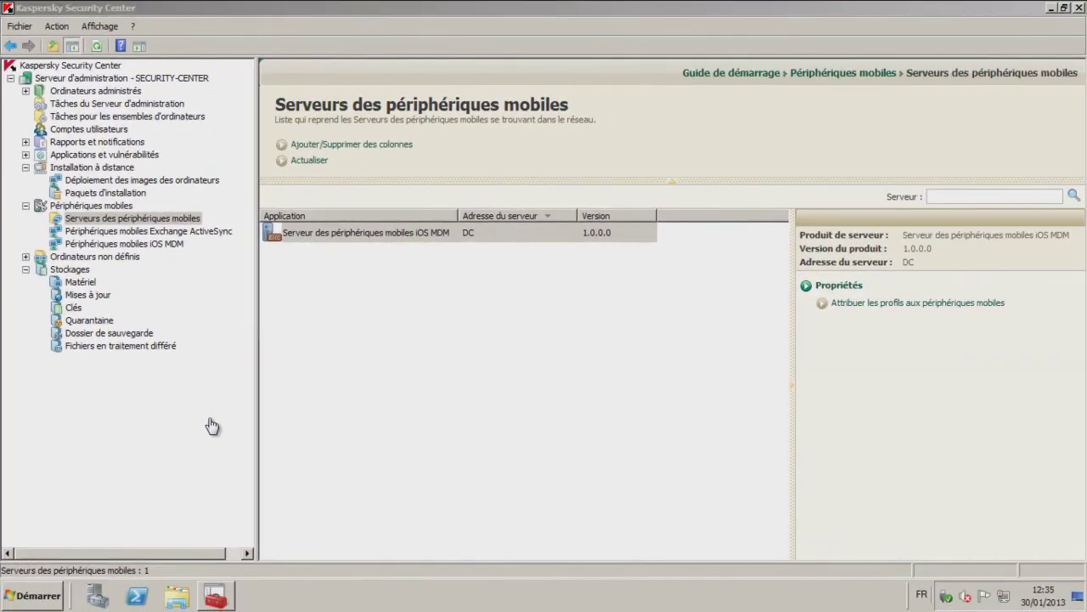
left_click(38, 598)
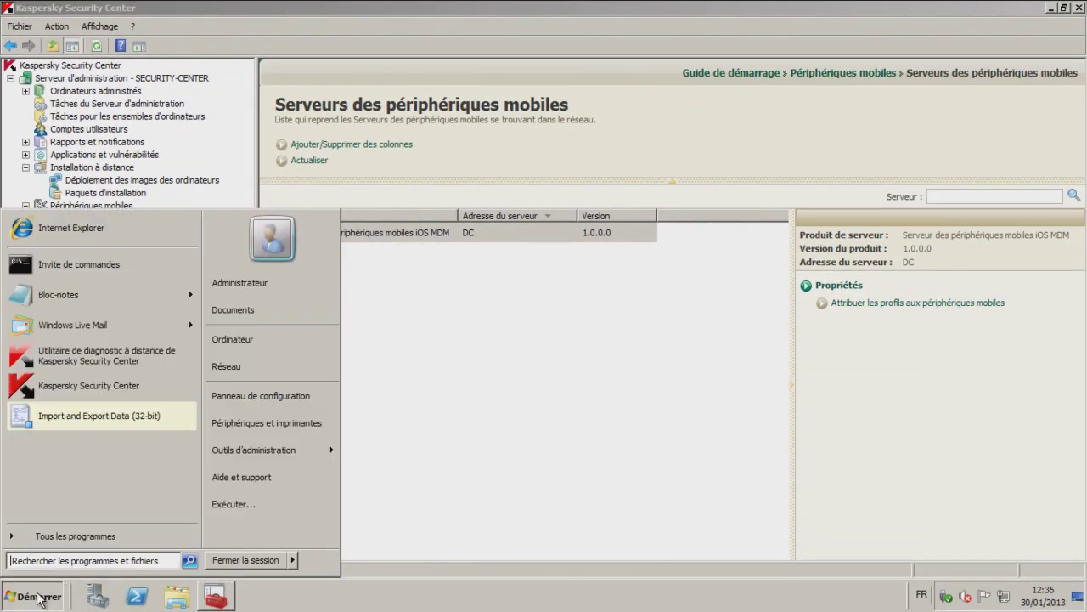
left_click(119, 229)
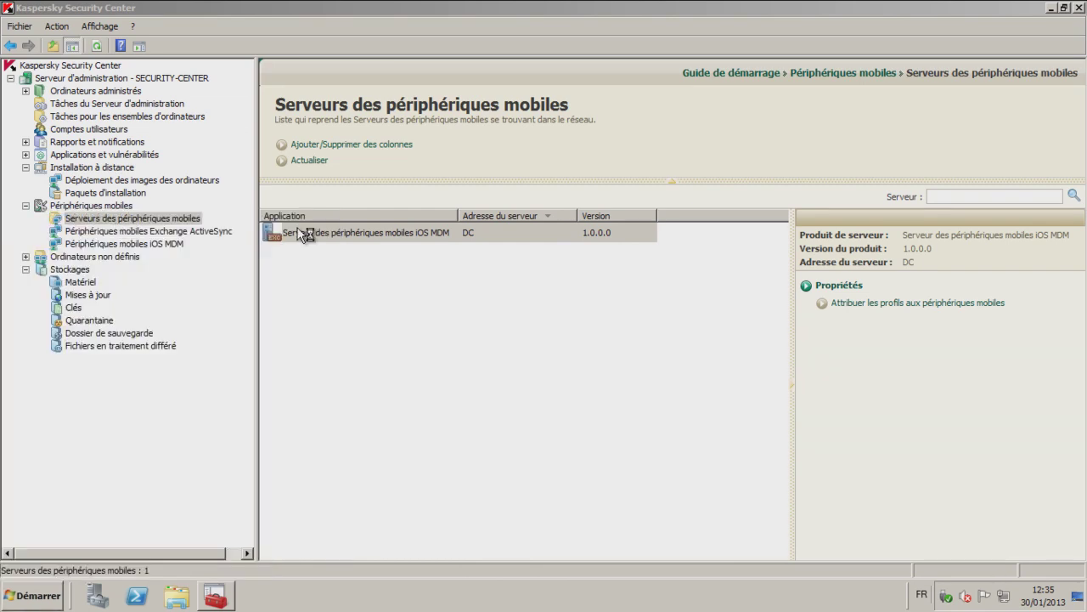
left_click(418, 29)
type("http://support.apple.com/kb/DL1466")
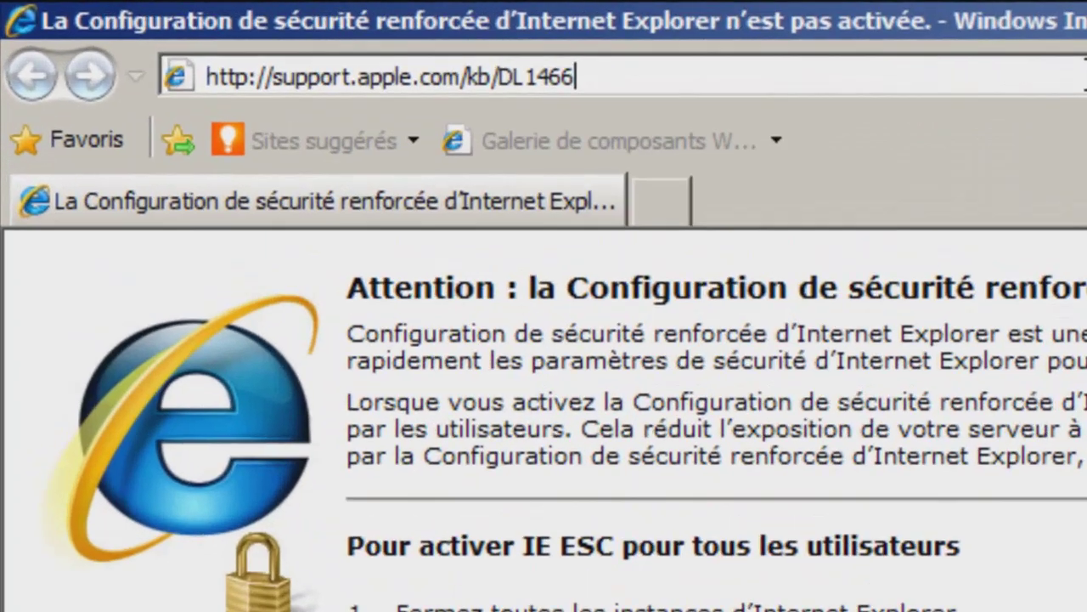
key("Return")
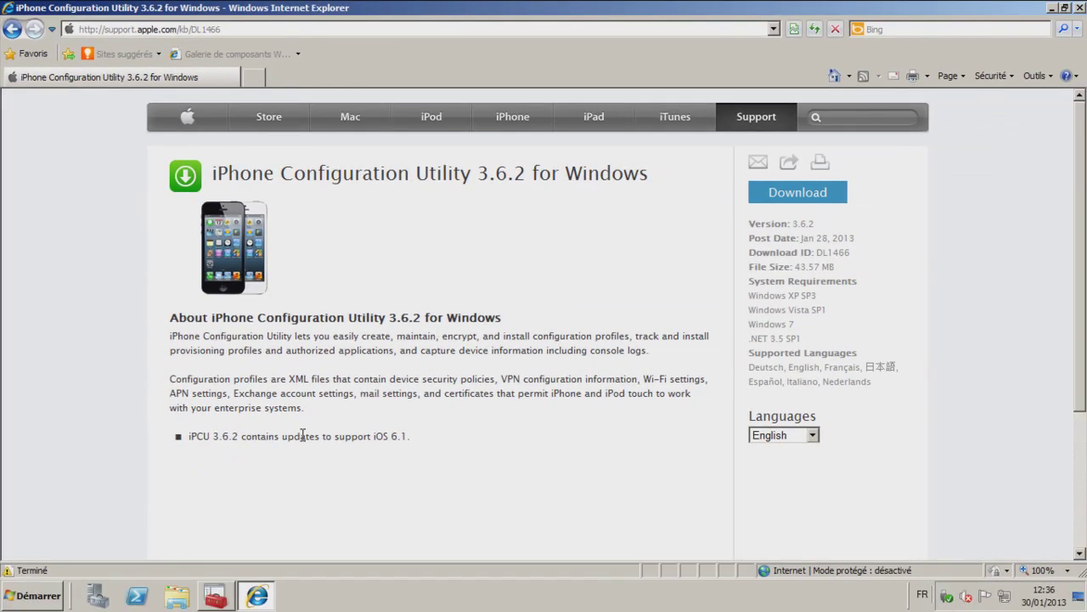
- Download the iPhone Configuration Utility, save iPhoneConfigUtilitySetup in the Téléchargements folder and close the browser
scroll(466, 368, "down", 1)
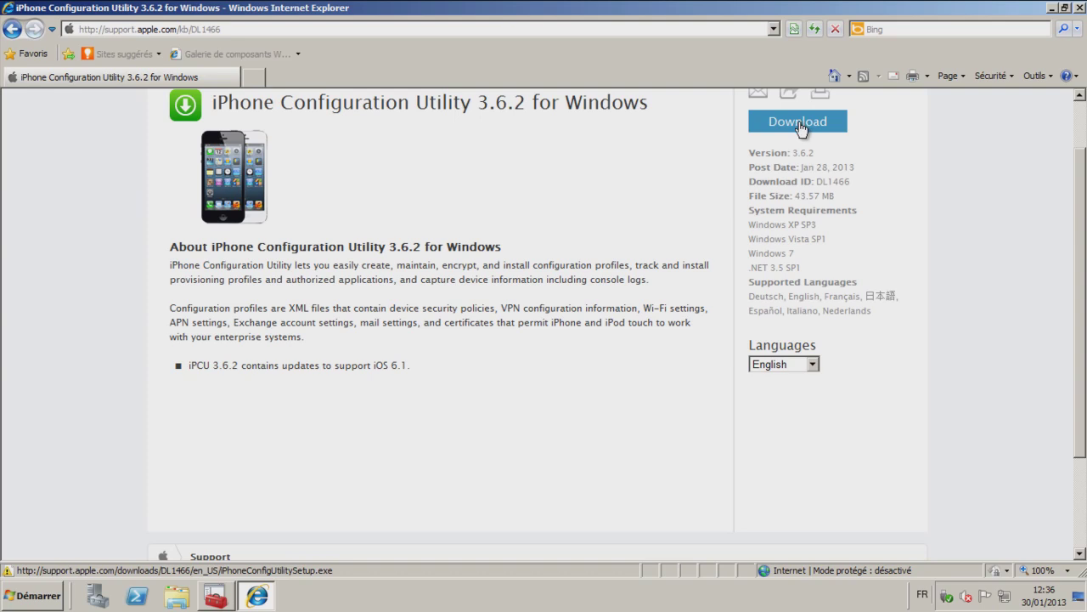
left_click(798, 123)
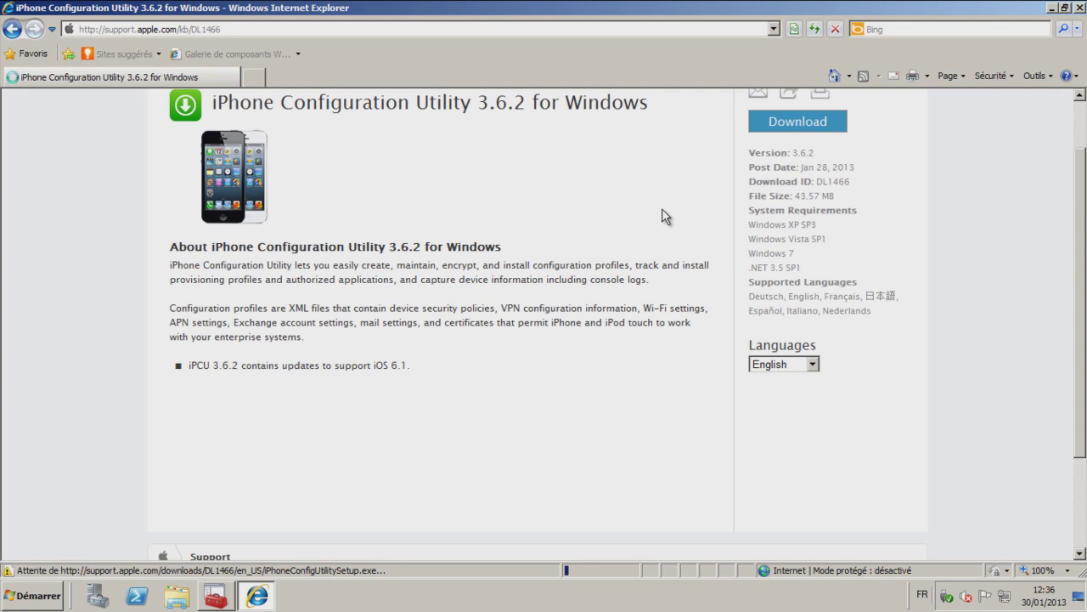
left_click(586, 301)
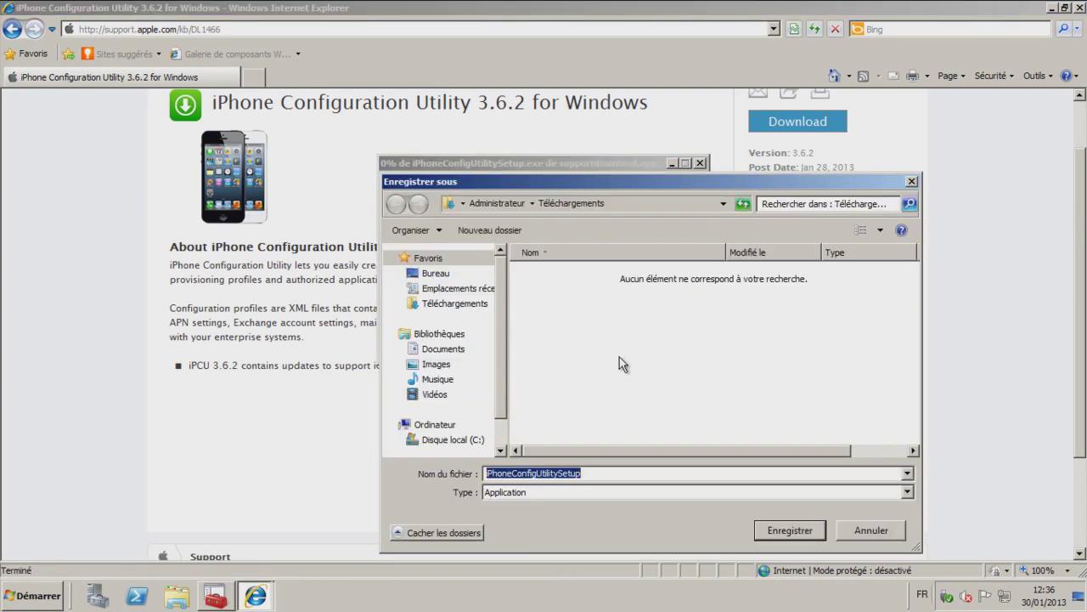
left_click(790, 531)
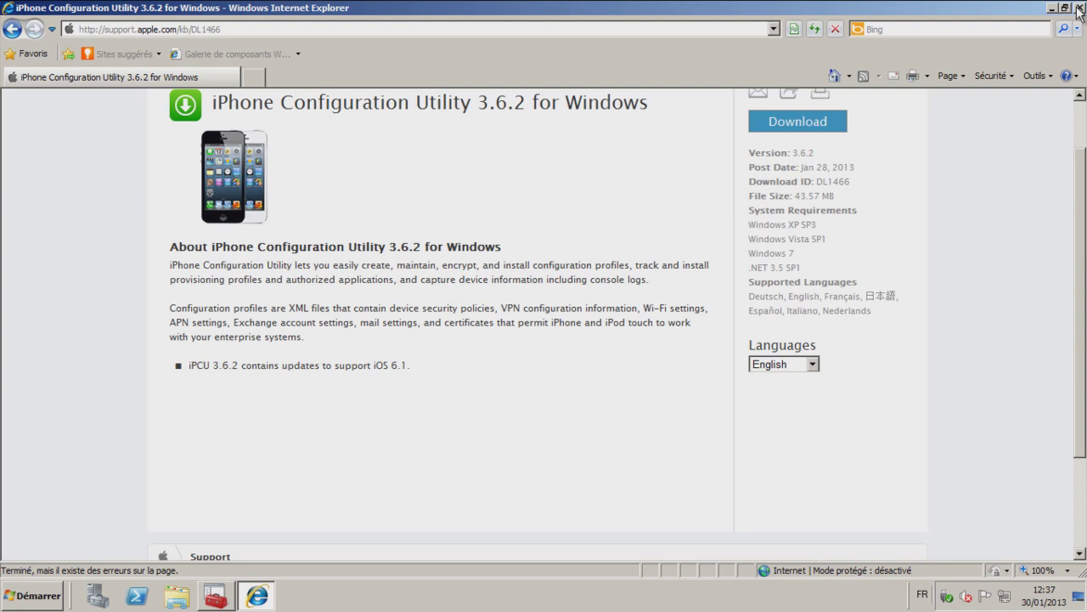
left_click(1080, 9)
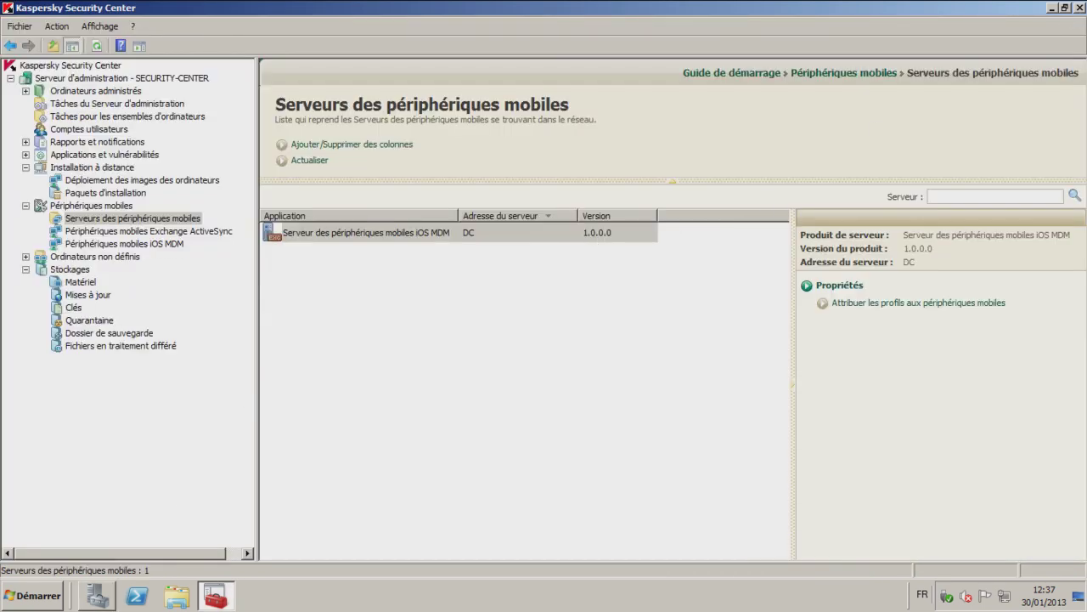
- Run iPhoneConfigUtilitySetup from the Téléchargements folder and allow the file to execute
left_click(176, 596)
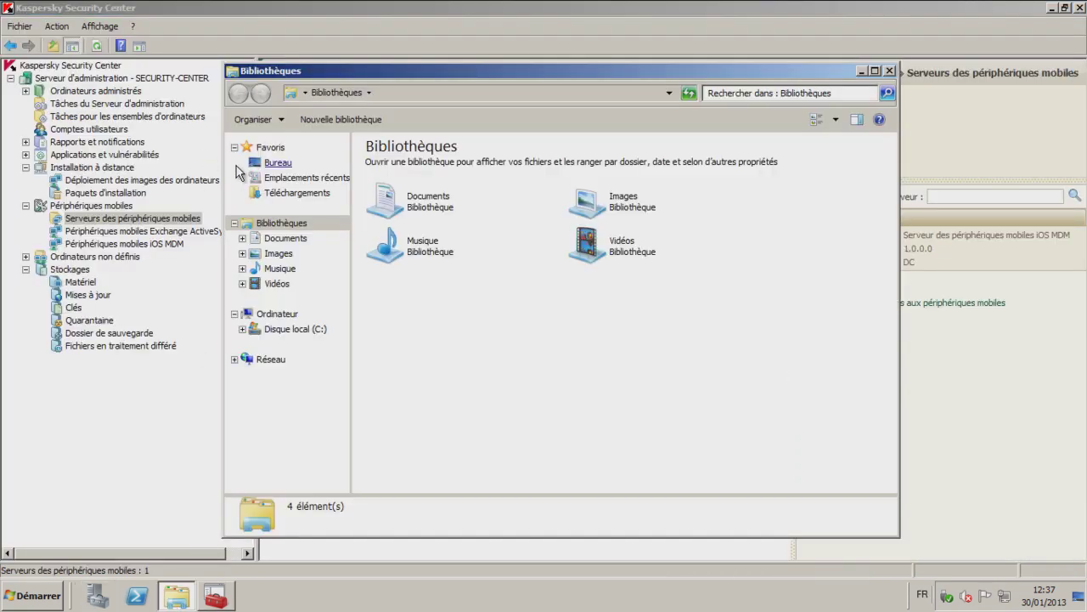
left_click(292, 195)
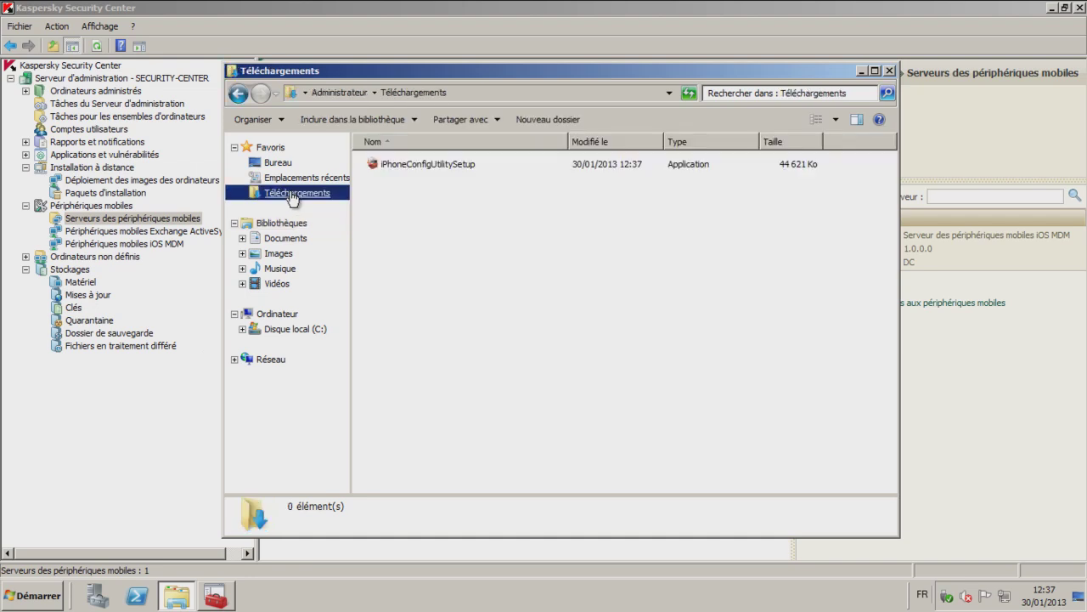
left_click(435, 162)
double_click(448, 168)
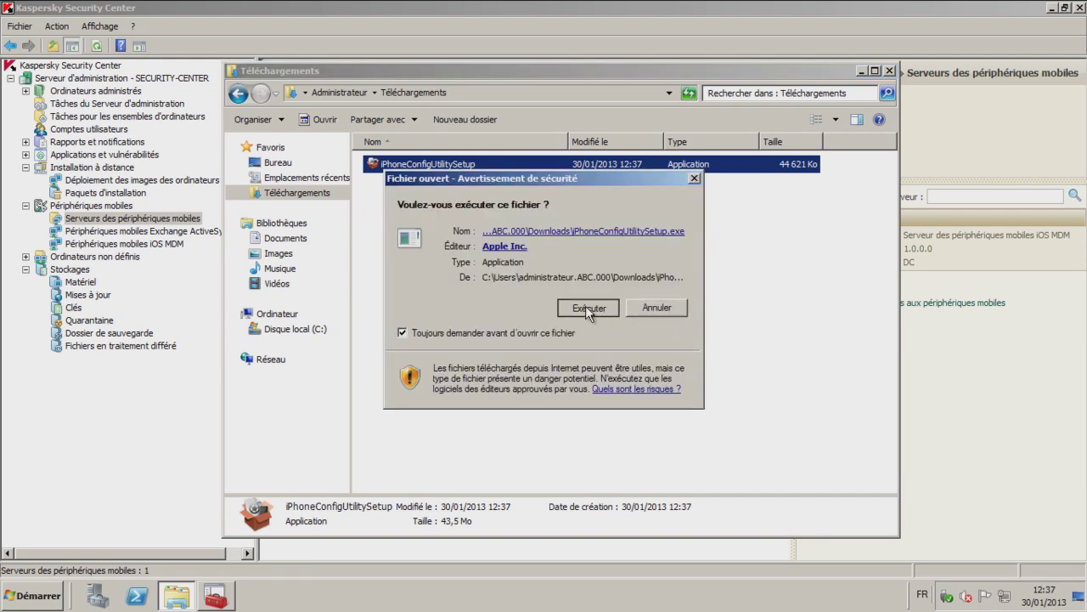
left_click(587, 309)
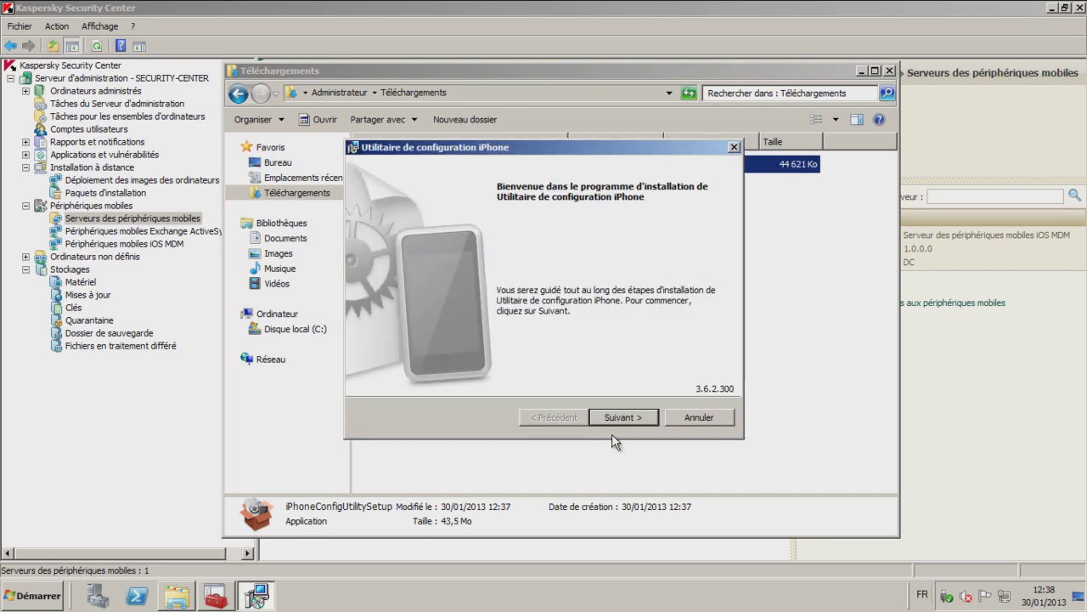
- Accept the licence agreement, install Utilitaire de configuration iPhone, close the Téléchargements folder and finish the setup wizard
left_click(629, 417)
left_click(482, 376)
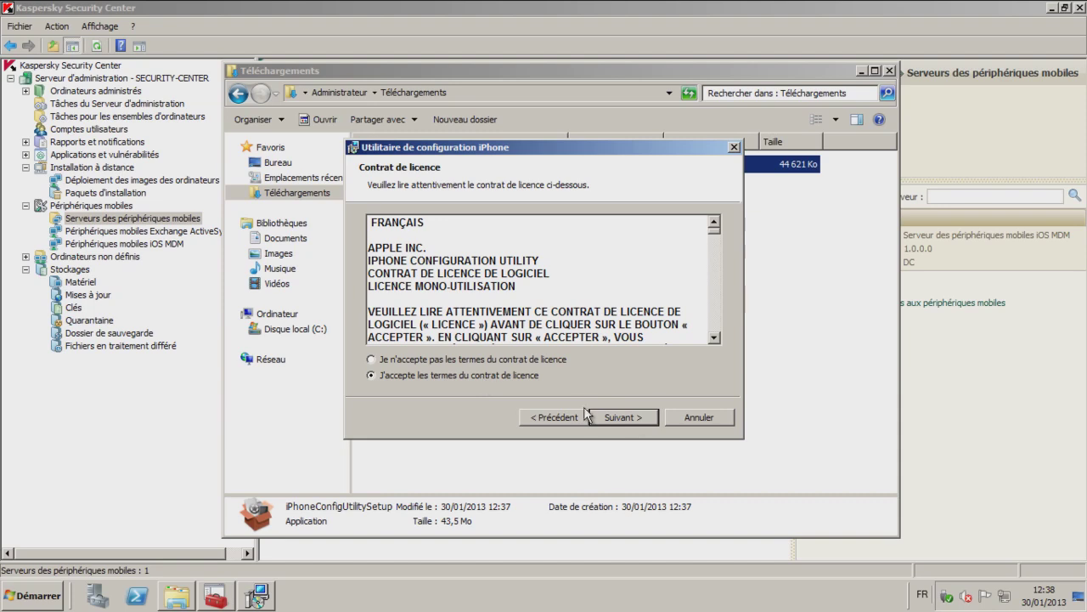
left_click(633, 418)
left_click(632, 418)
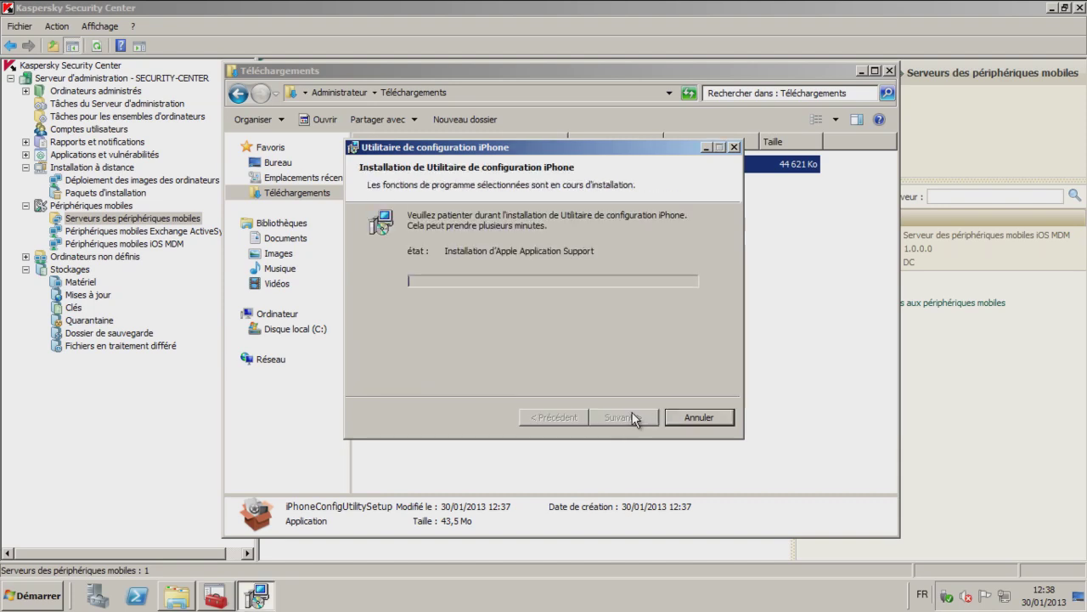
left_click(890, 71)
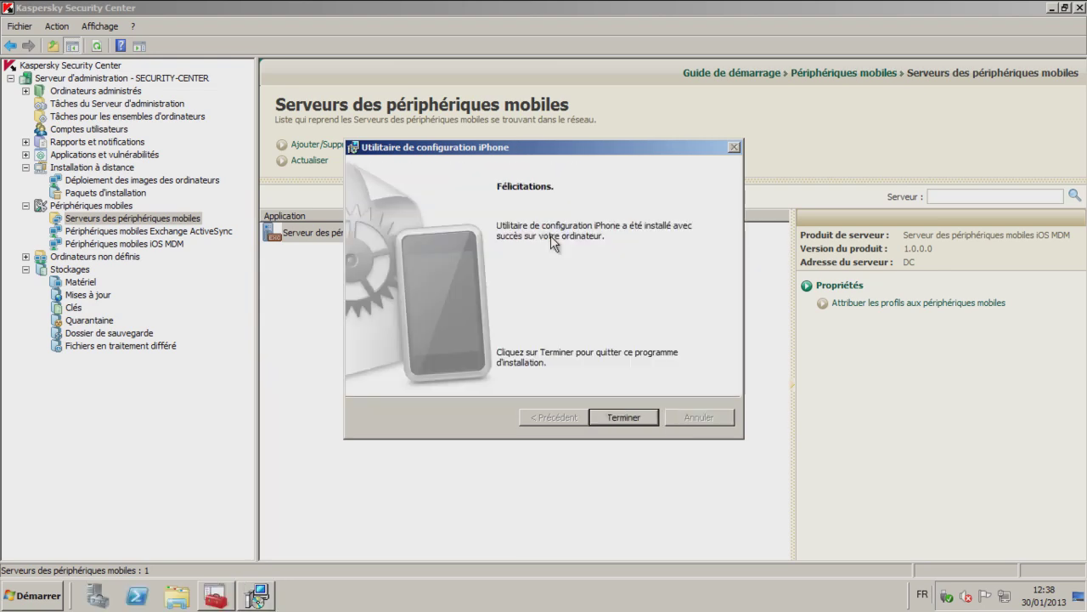
left_click(629, 418)
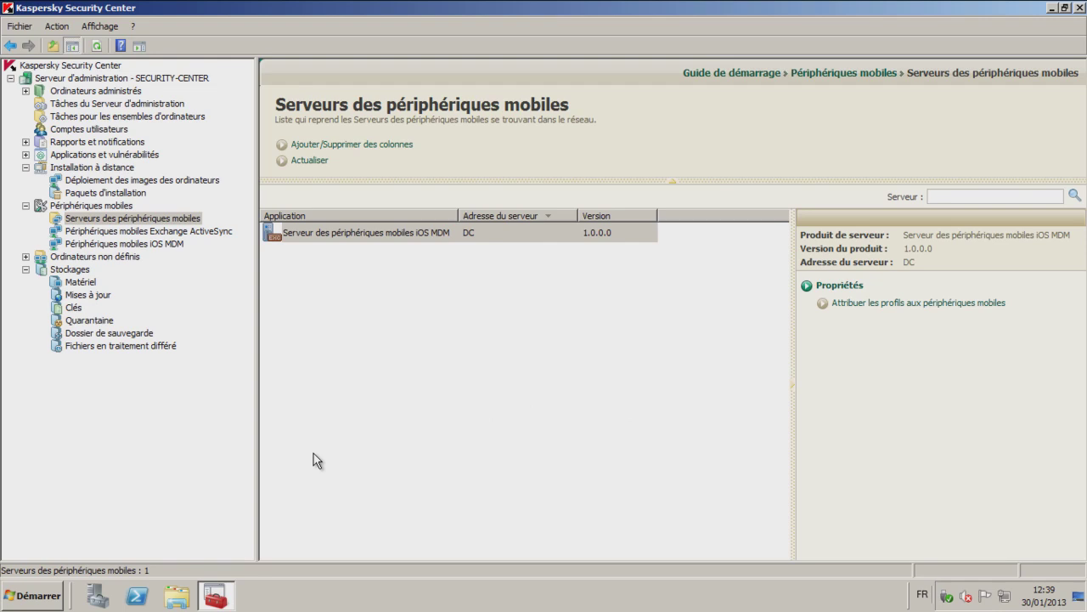
- Launch Utilitaire de configuration iPhone from the installed programs
left_click(32, 597)
left_click(52, 533)
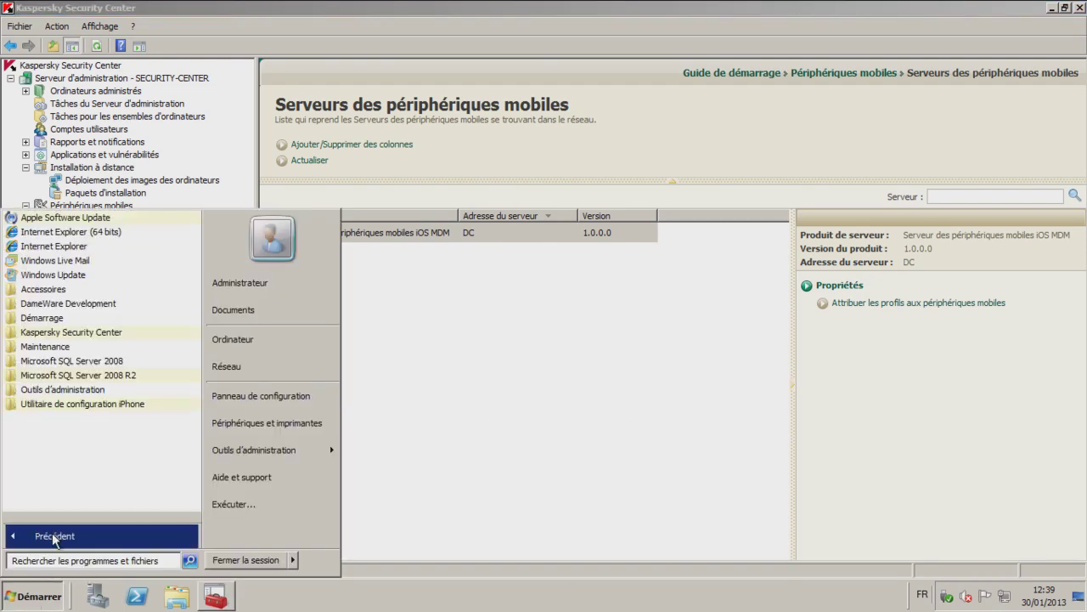
left_click(80, 403)
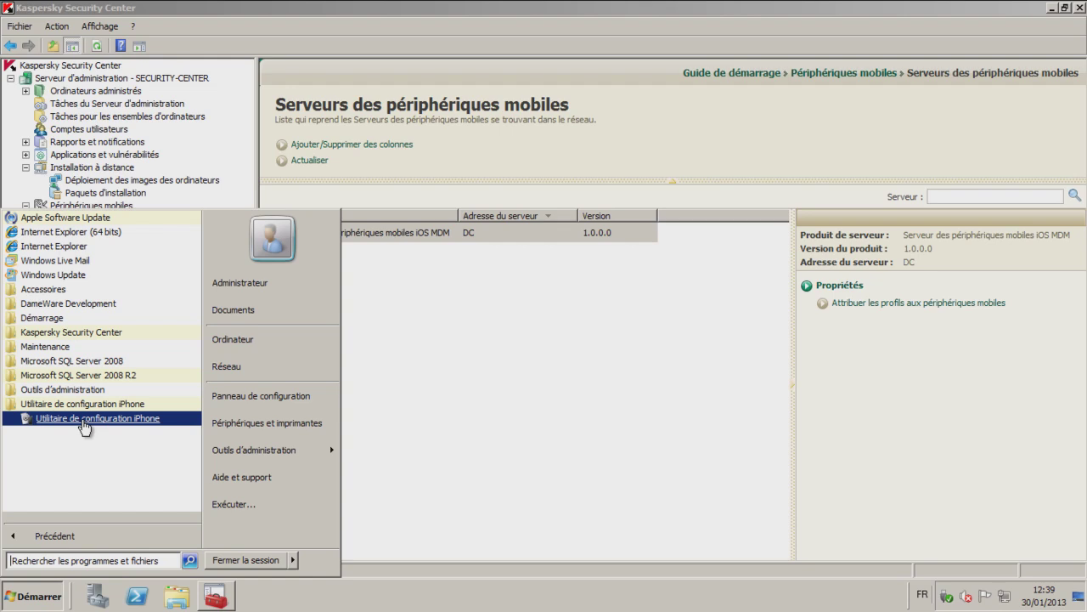
left_click(83, 420)
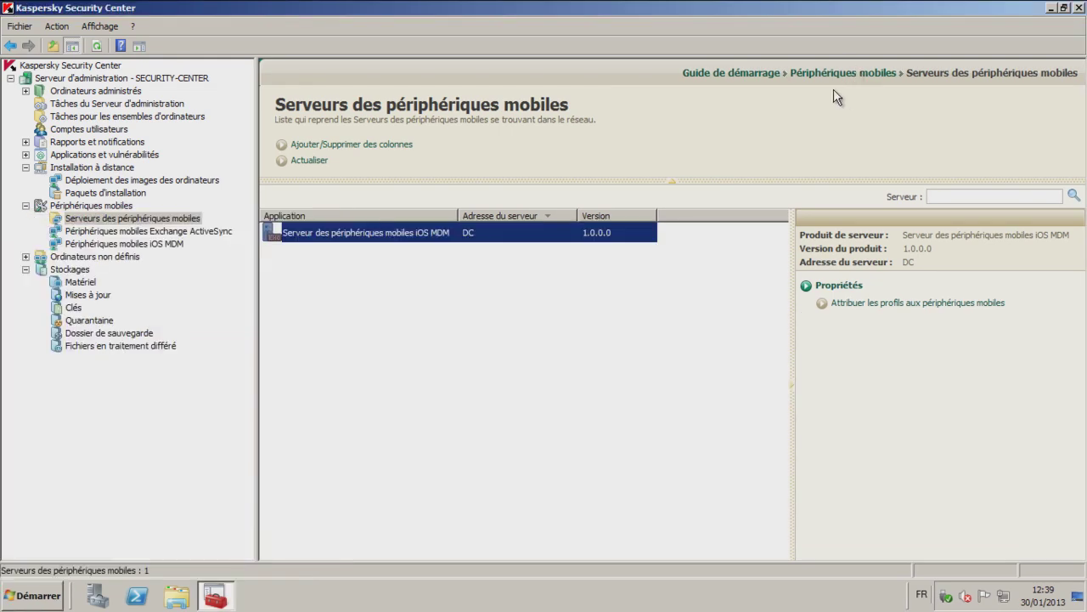